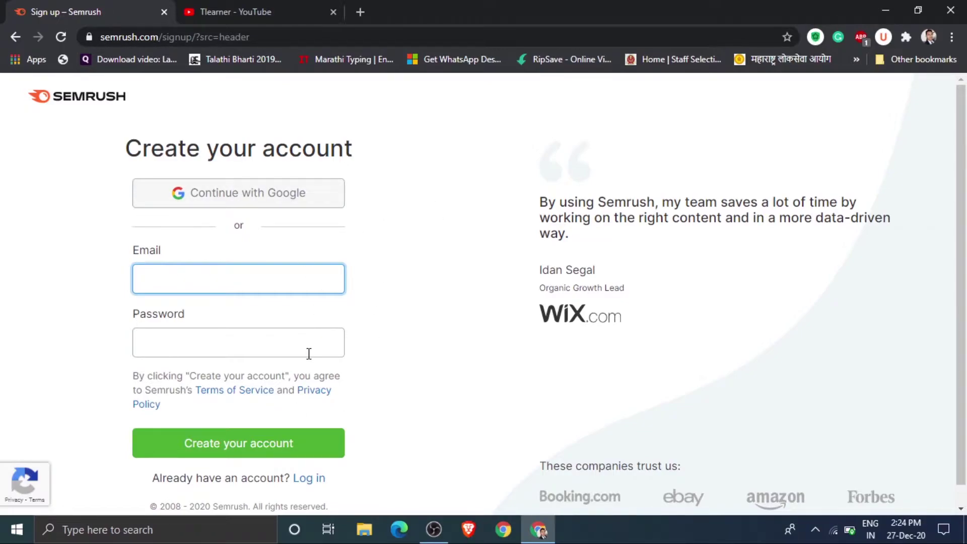
# - Sign up with a Google account, skipping the trial plan and the area-of-interest selection
pyautogui.click(264, 206)
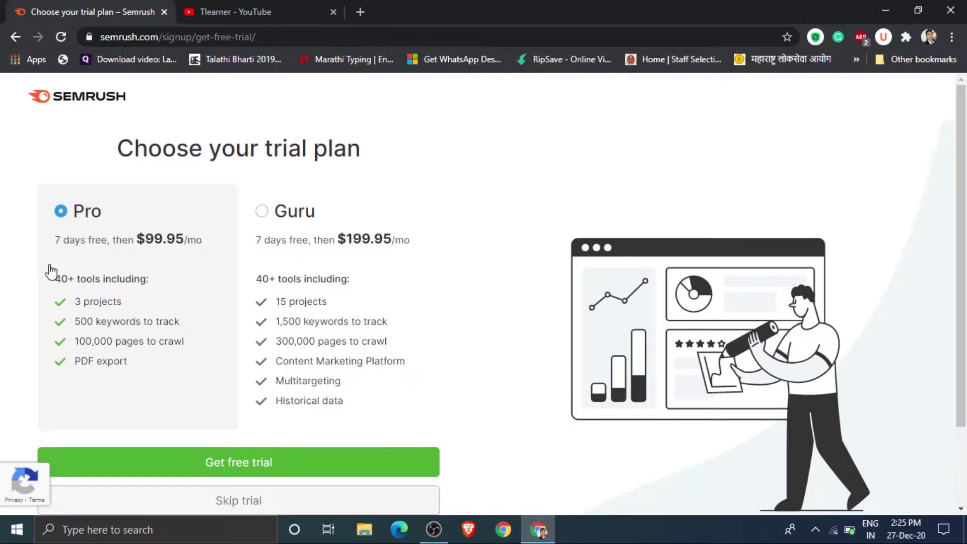
pyautogui.scroll(-2, 556, 348)
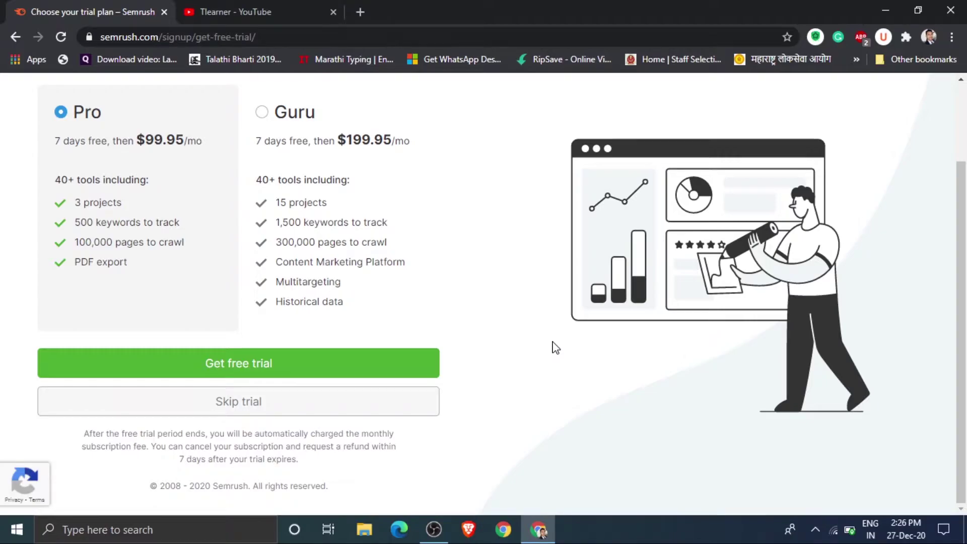
pyautogui.click(251, 403)
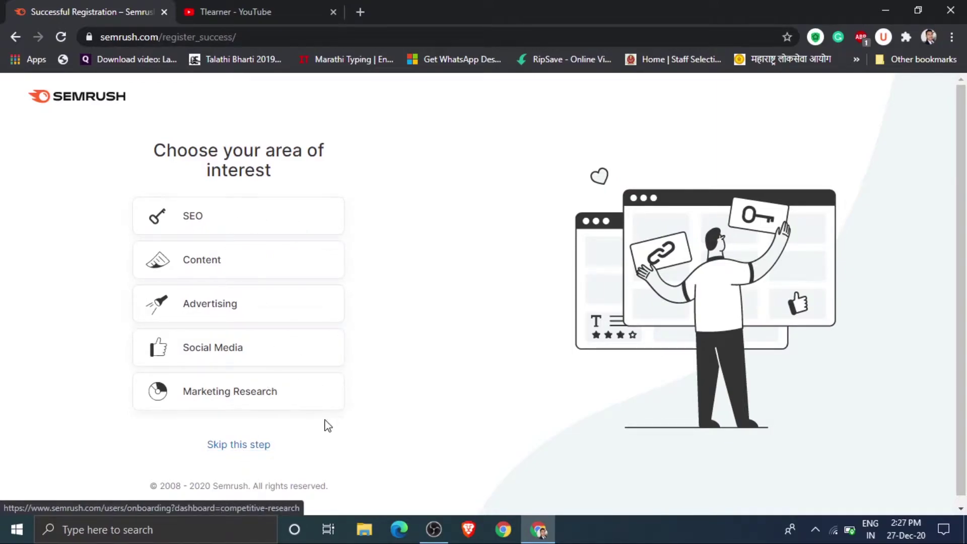
pyautogui.click(256, 447)
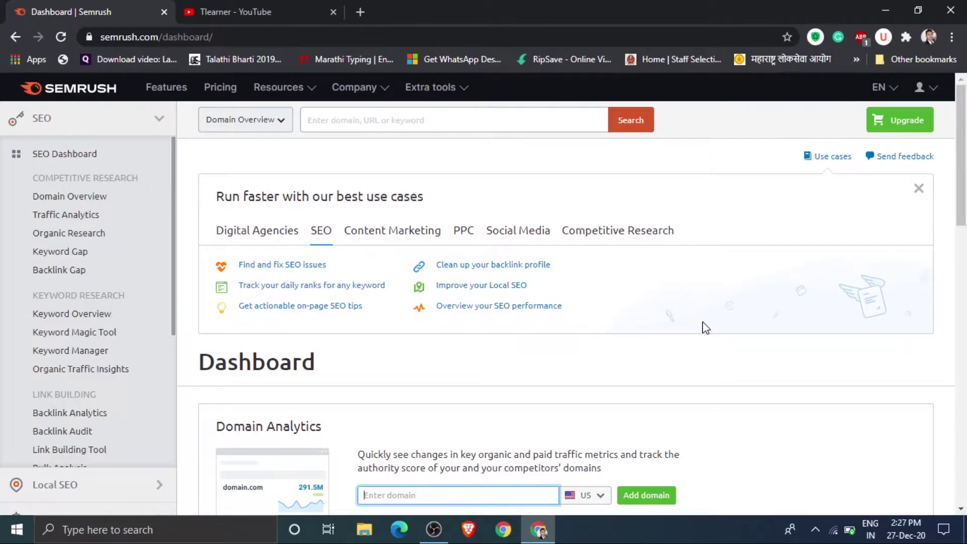
# - Examine the dashboard's Domain Analytics section, its country choices and the My Projects section
pyautogui.scroll(-3, 706, 327)
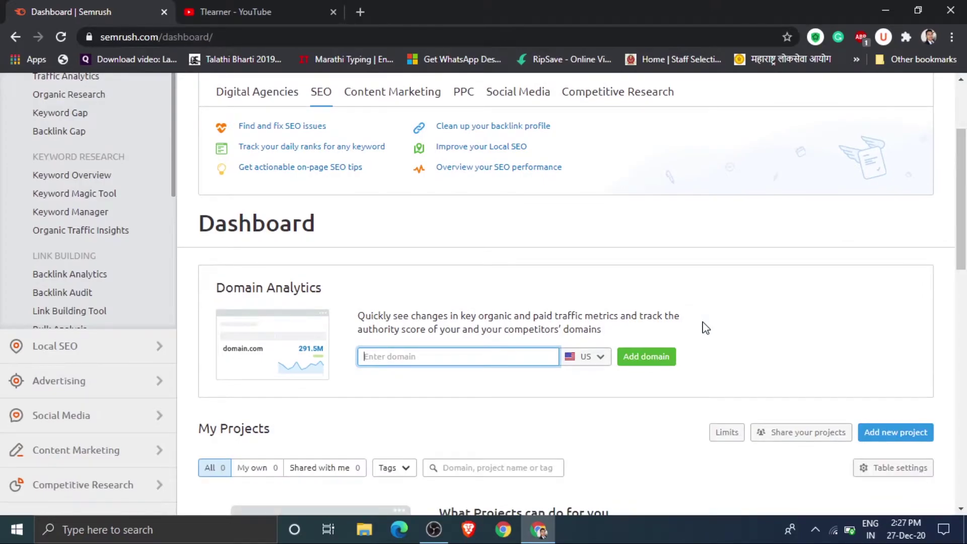
pyautogui.scroll(-2, 705, 327)
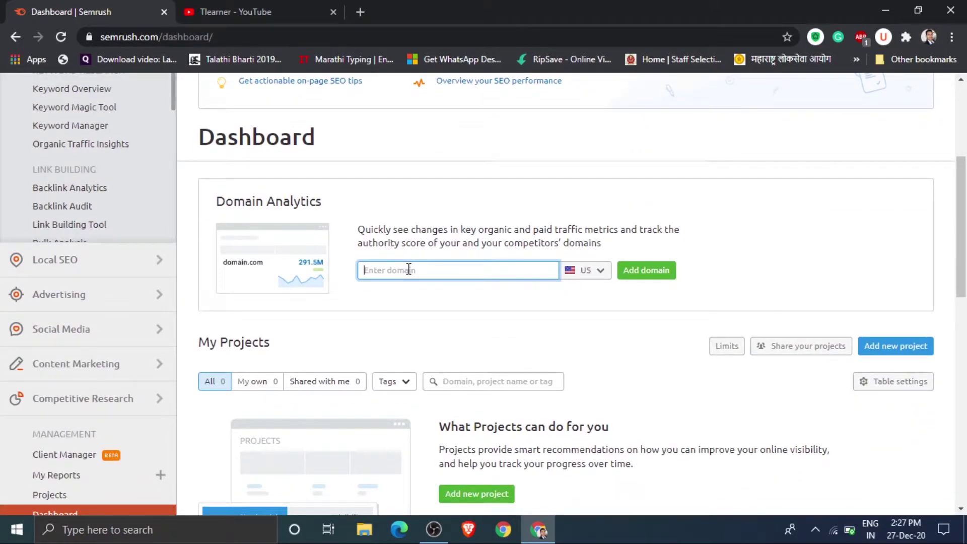
pyautogui.scroll(-3, 408, 270)
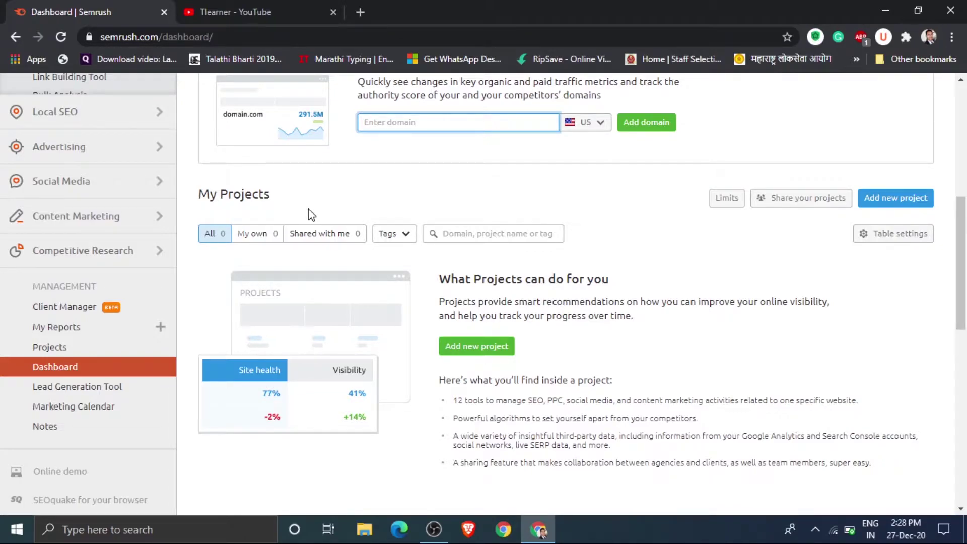
pyautogui.scroll(2, 312, 214)
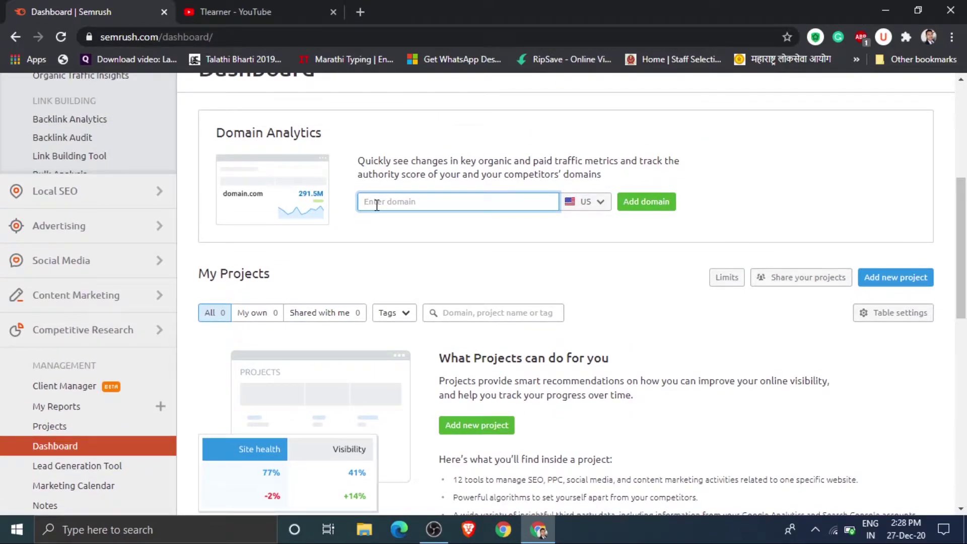
pyautogui.click(584, 210)
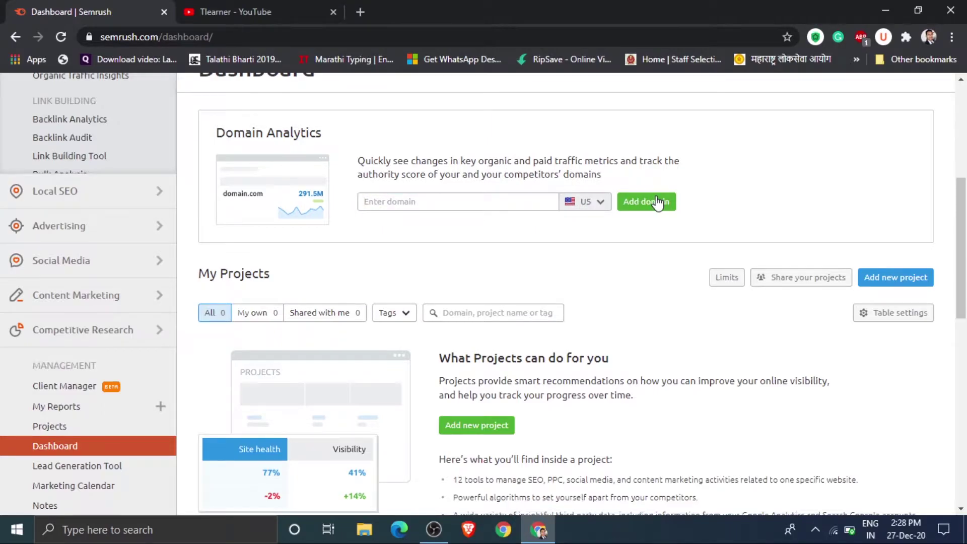
pyautogui.click(692, 203)
pyautogui.click(879, 282)
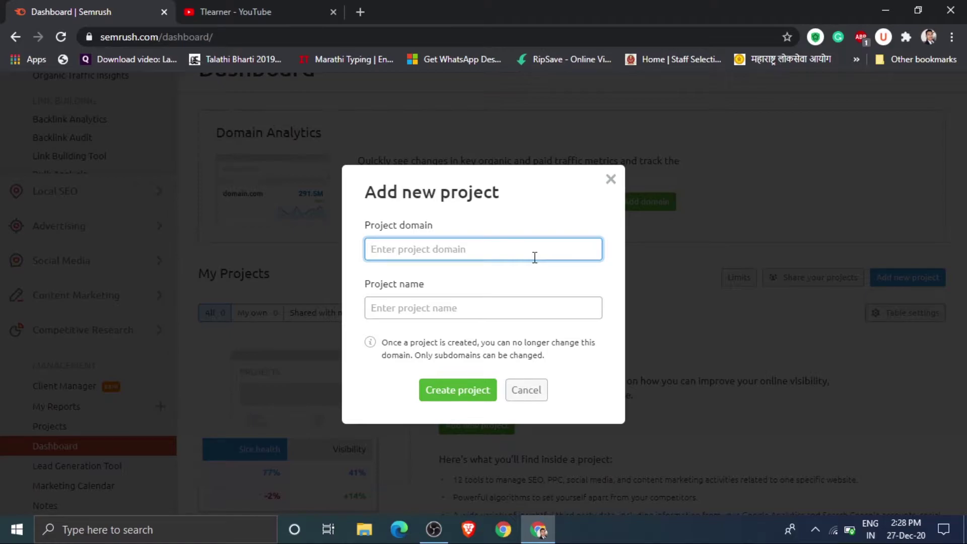
pyautogui.click(421, 308)
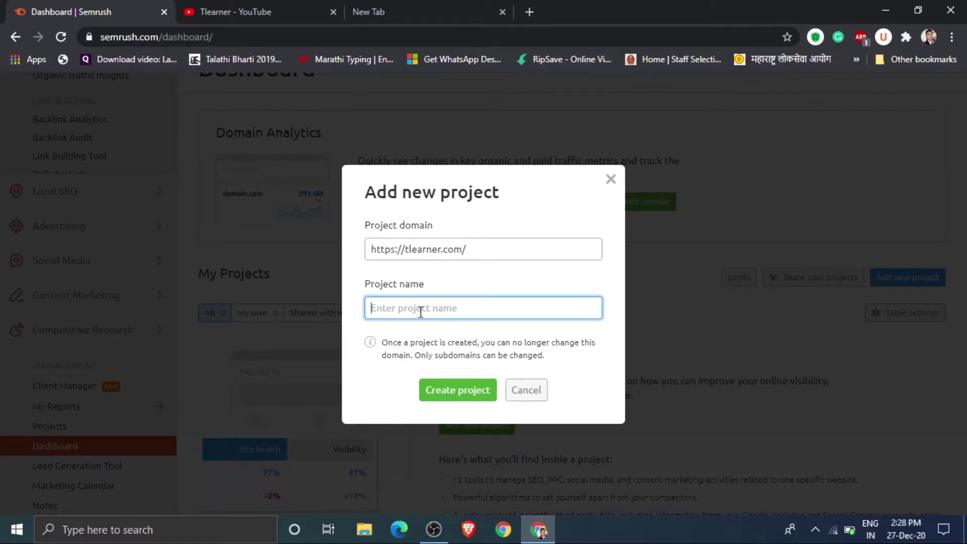
pyautogui.write('Tlearner.')
pyautogui.press('BackSpace')
pyautogui.click(456, 396)
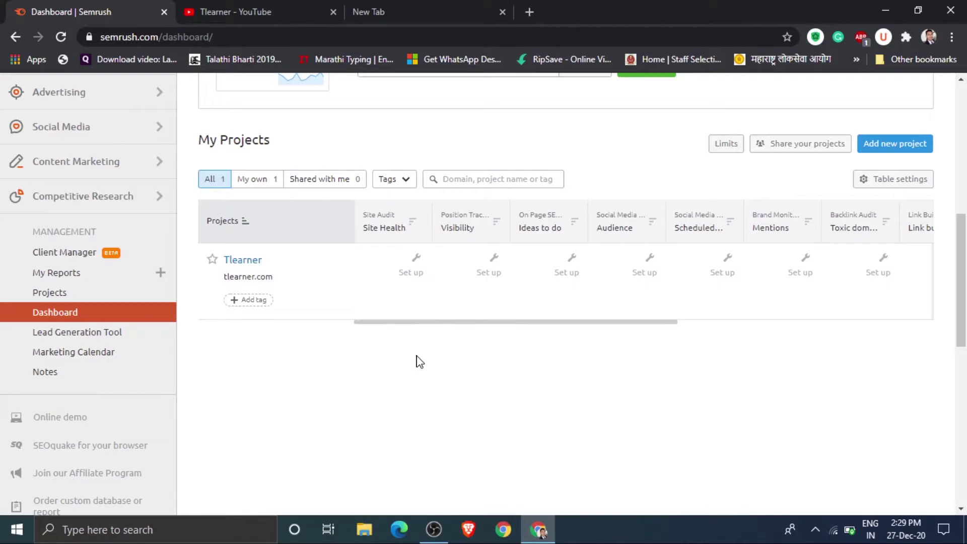
# - Set up the Tlearner project's site audit with 100 checked pages and Website as crawl source, and start it
pyautogui.click(415, 275)
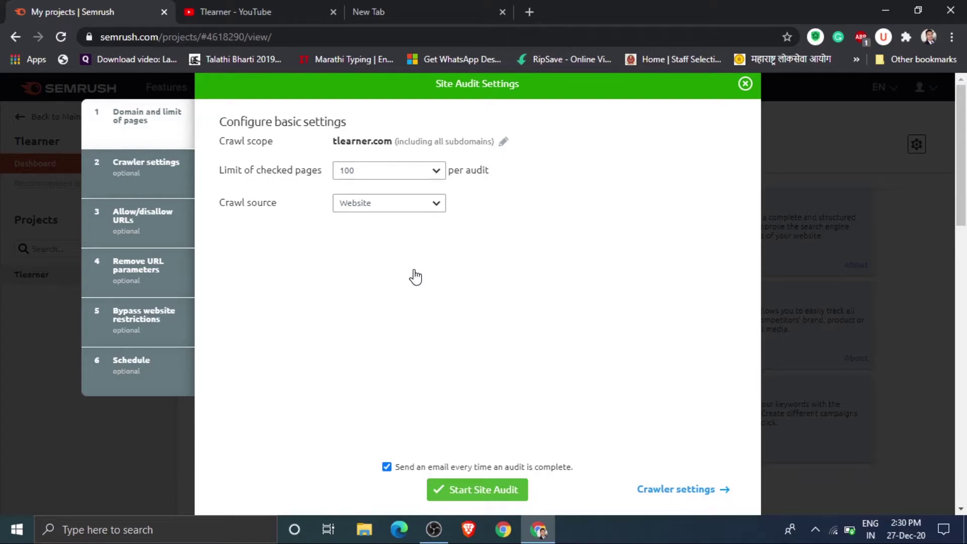
pyautogui.click(437, 171)
pyautogui.click(499, 231)
pyautogui.click(437, 207)
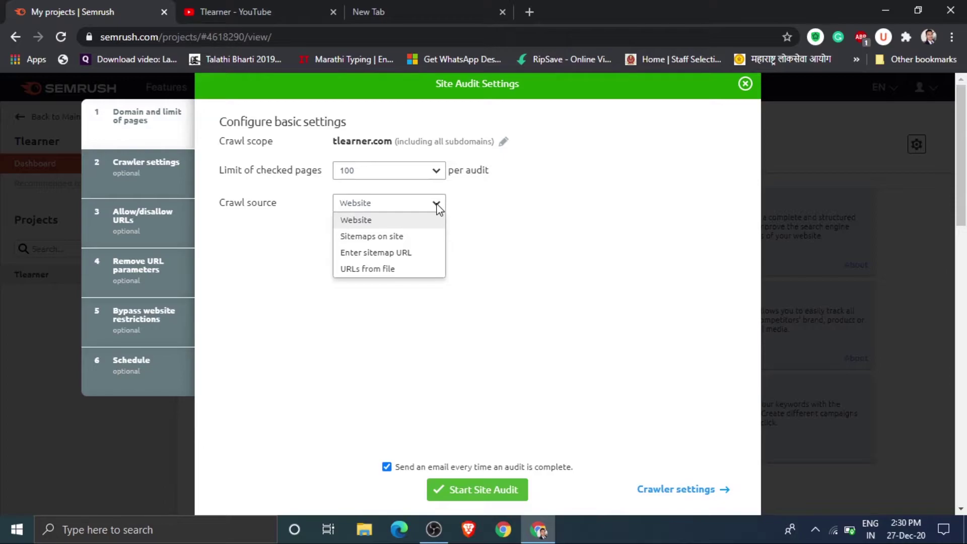
pyautogui.click(472, 216)
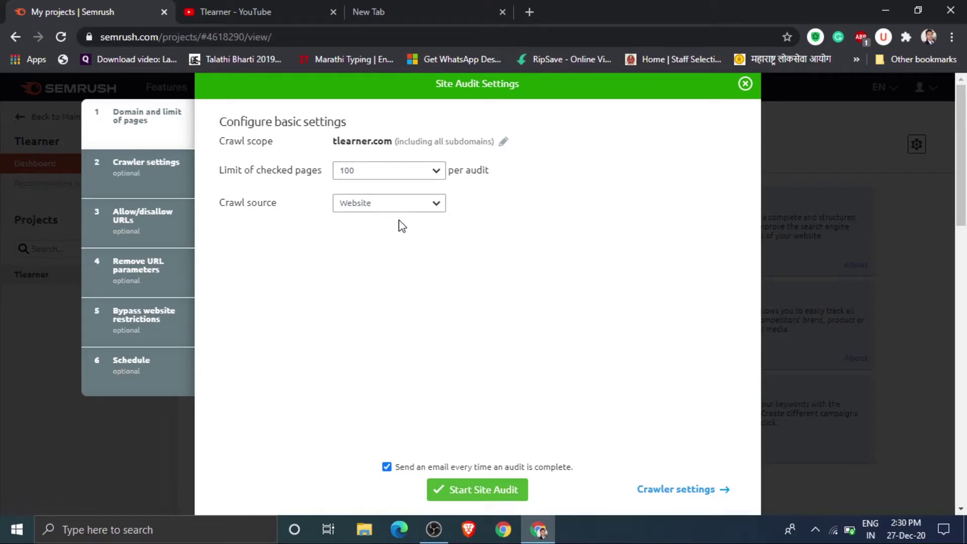
pyautogui.click(470, 497)
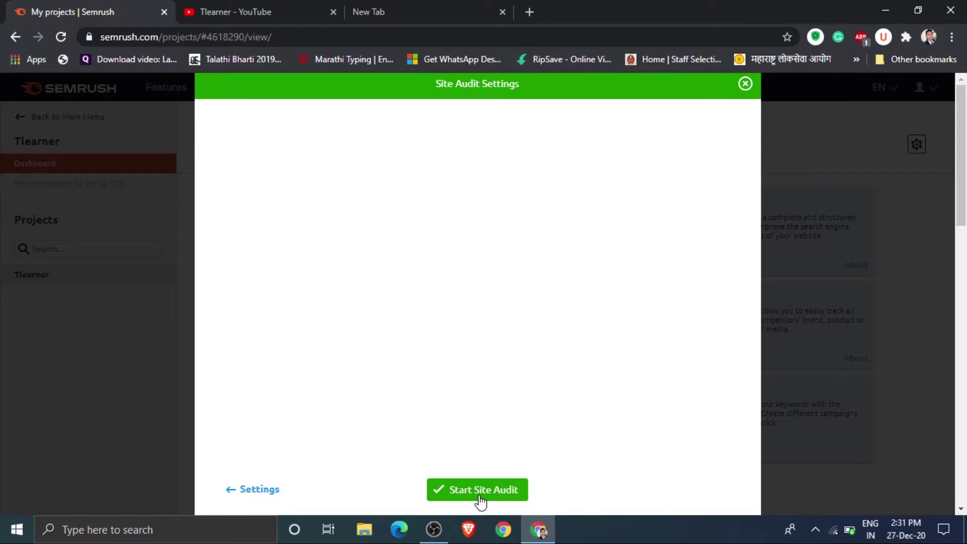
pyautogui.click(479, 497)
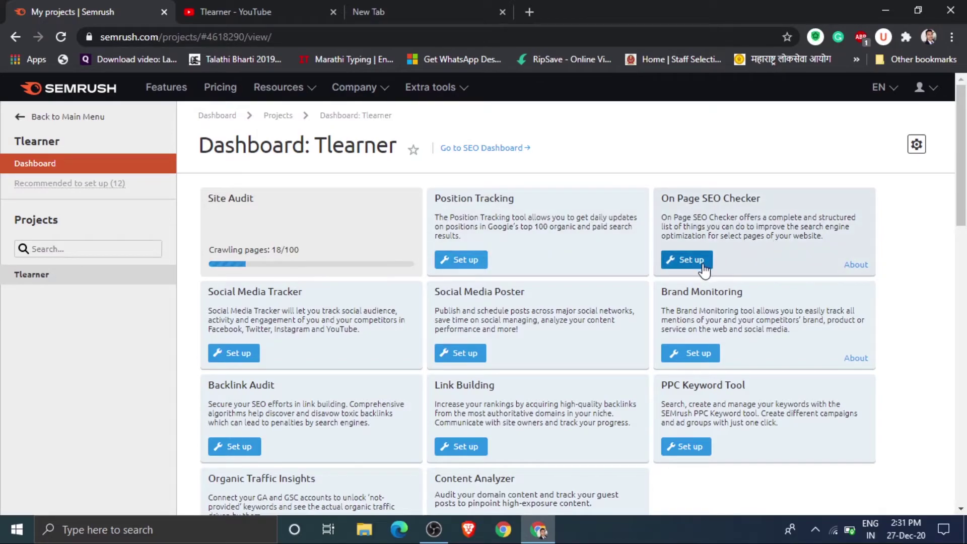
# - Try a position tracking campaign for Google on mobile in India up to its keywords, and leave the setup wizard
pyautogui.click(476, 262)
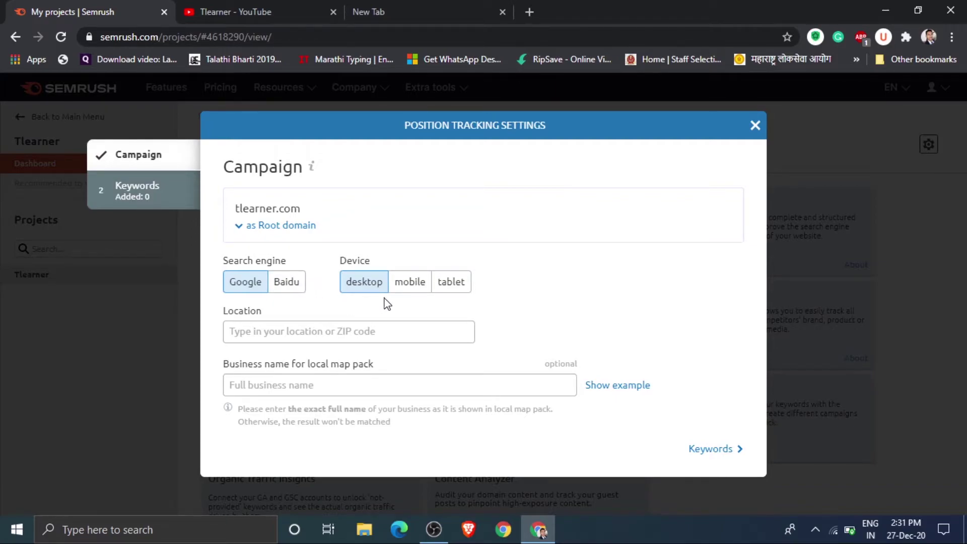
pyautogui.click(413, 287)
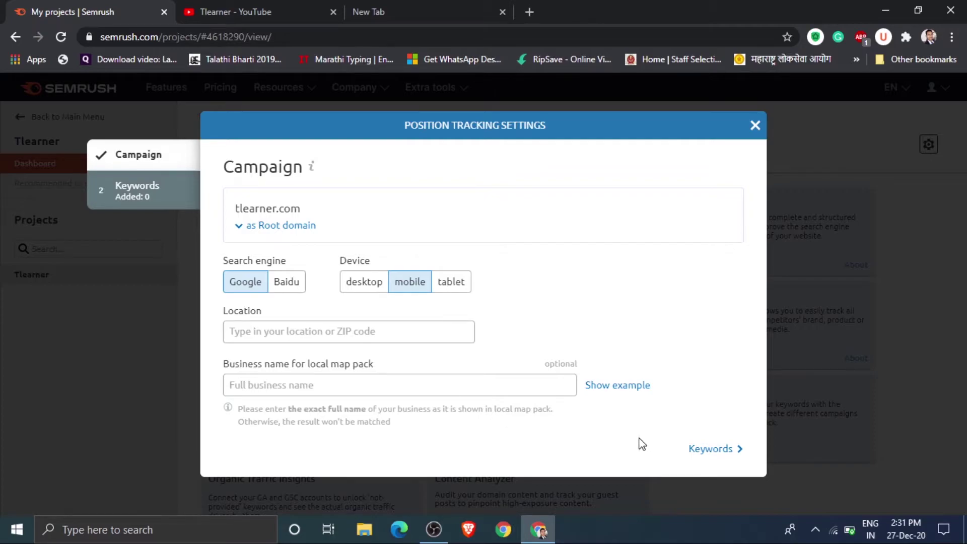
pyautogui.click(699, 456)
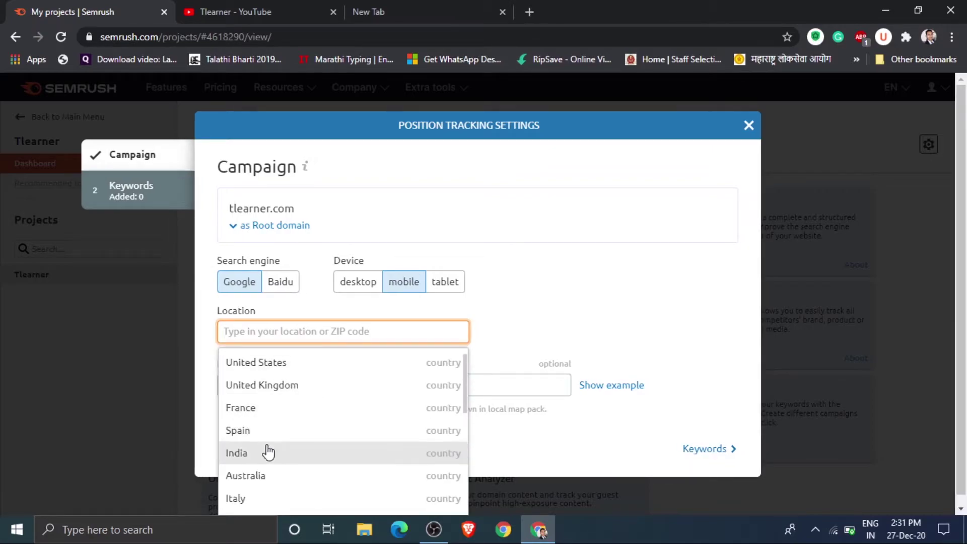
pyautogui.click(264, 458)
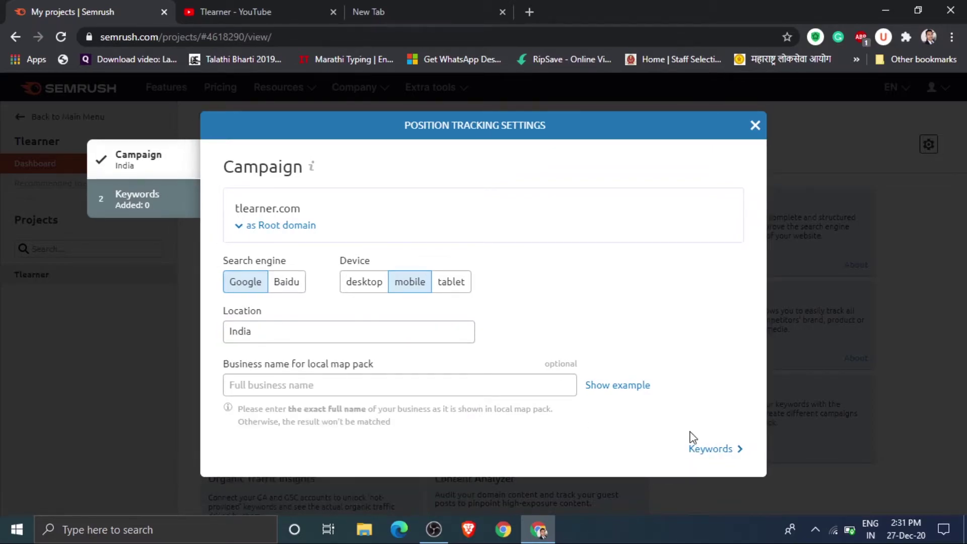
pyautogui.click(710, 449)
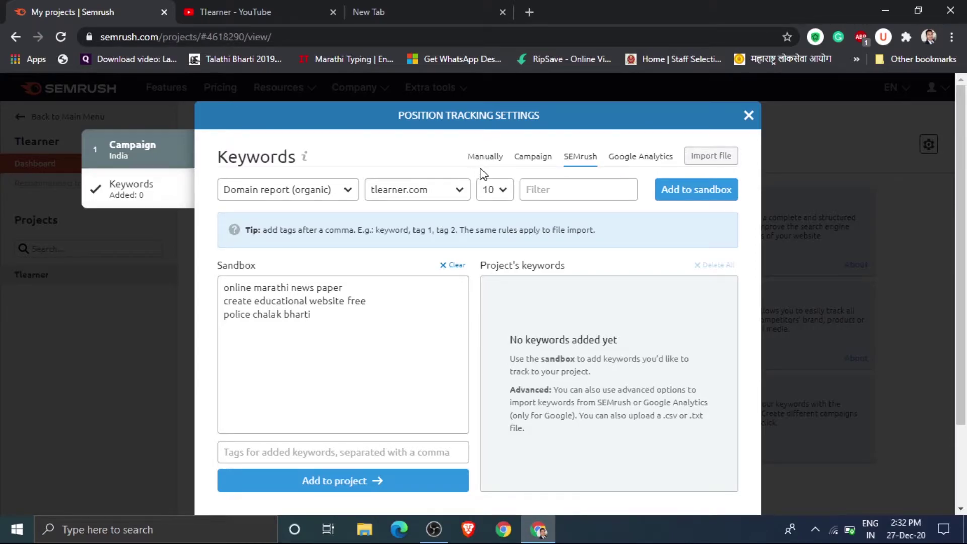
pyautogui.click(749, 120)
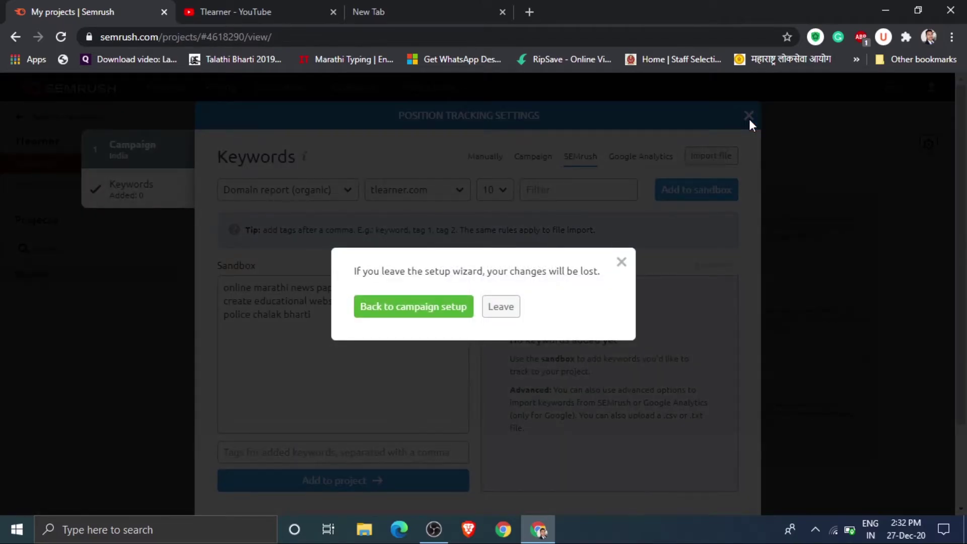
pyautogui.click(501, 306)
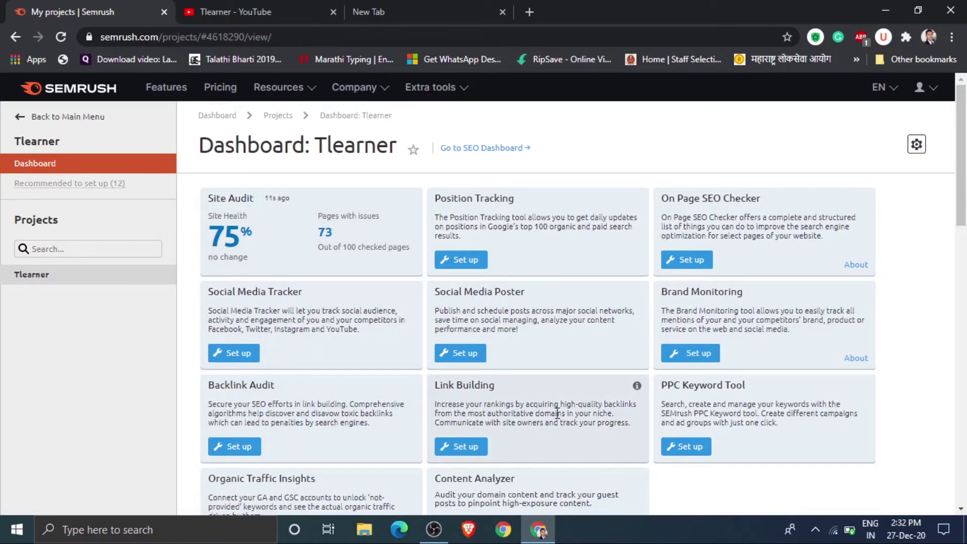
# - Open the Tlearner site audit report and review its overview, including warnings, thematic reports and top issues
pyautogui.click(293, 260)
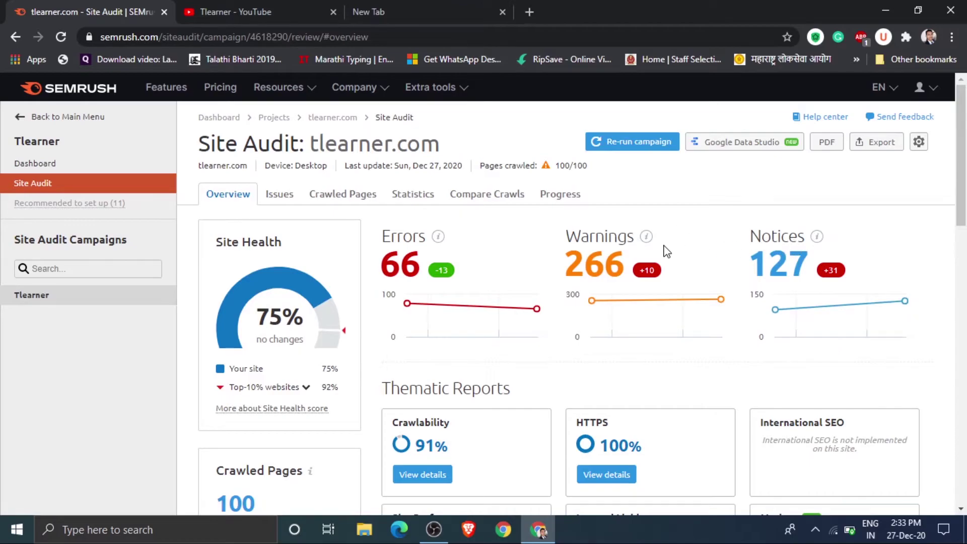
pyautogui.moveTo(648, 243)
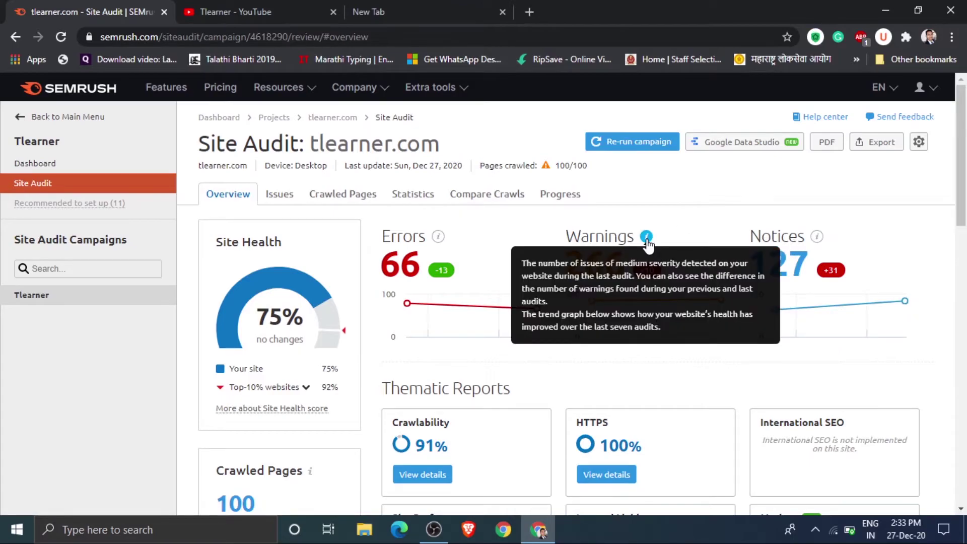
pyautogui.scroll(-5, 649, 246)
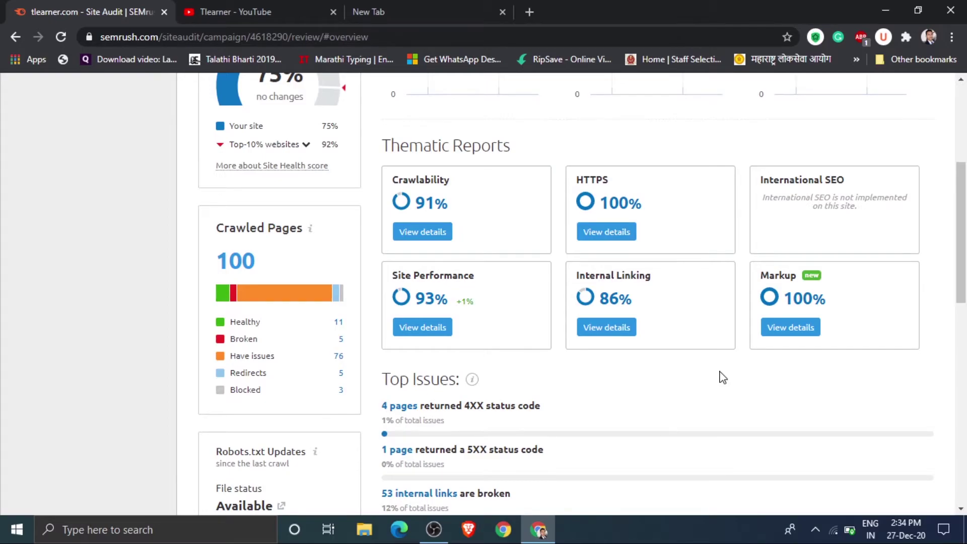
pyautogui.scroll(-2, 723, 378)
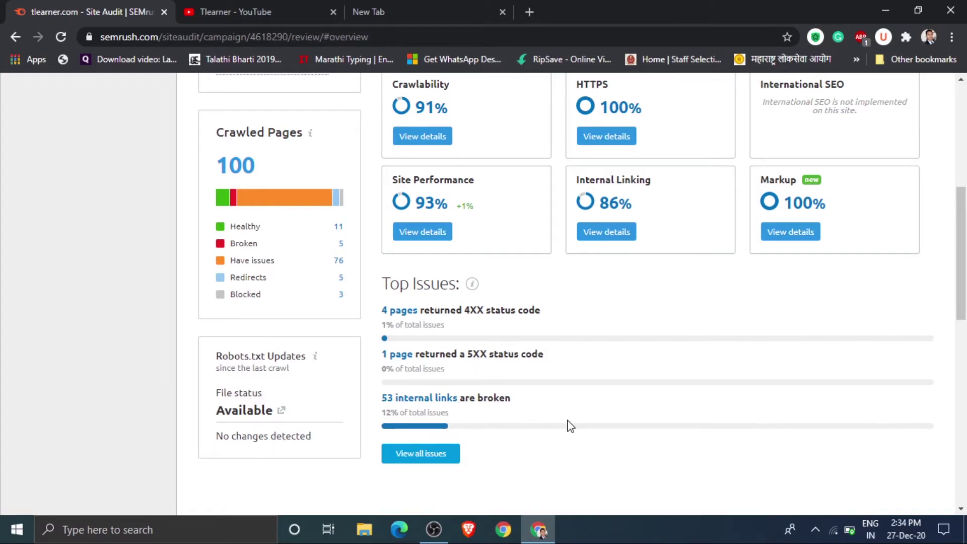
pyautogui.scroll(-3, 570, 426)
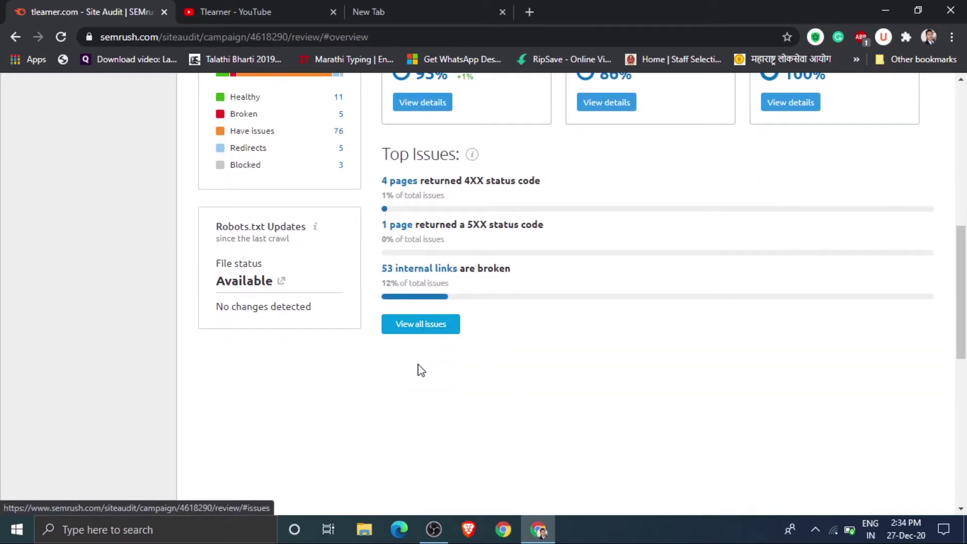
# - Open the full list of site audit issues and look through the errors and their checks
pyautogui.click(419, 330)
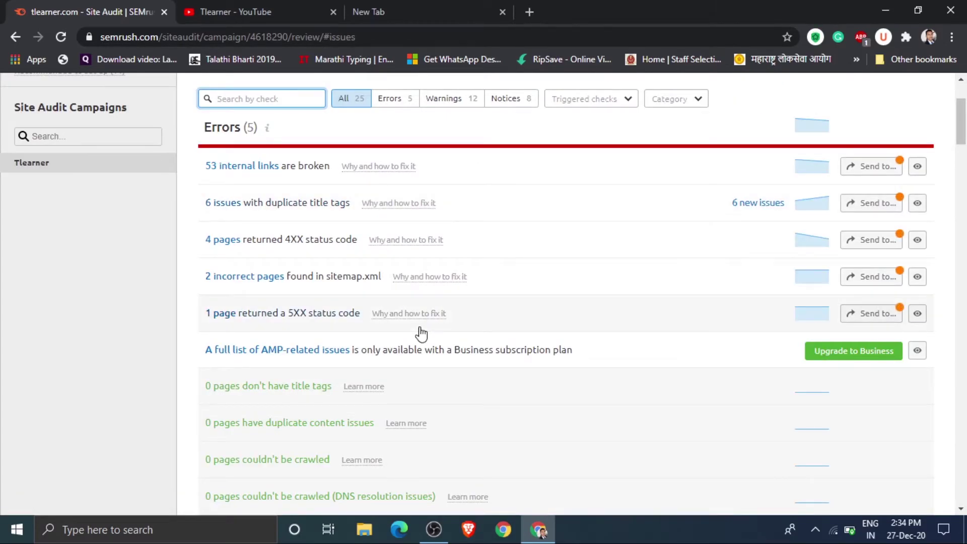
pyautogui.scroll(-3, 420, 325)
pyautogui.scroll(-10, 421, 318)
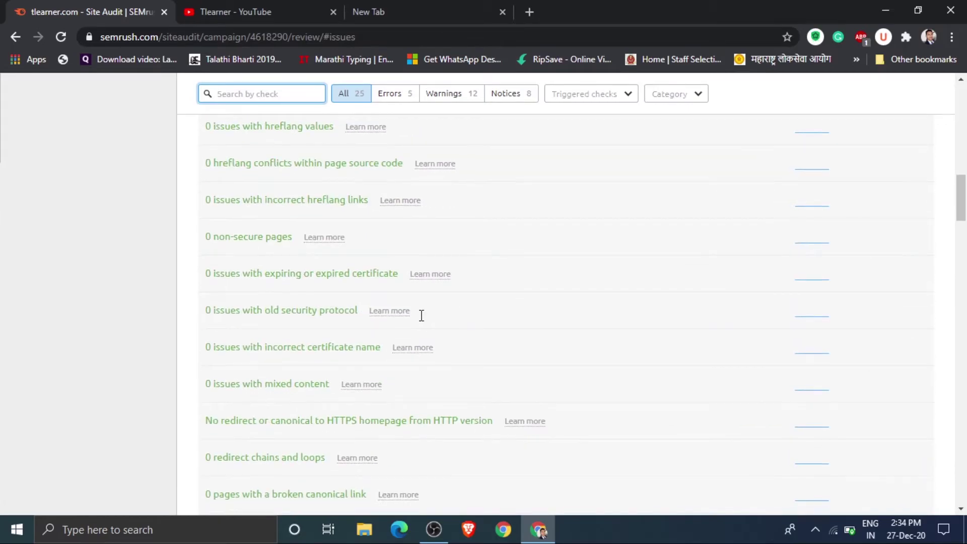
pyautogui.scroll(9, 421, 316)
pyautogui.scroll(7, 421, 313)
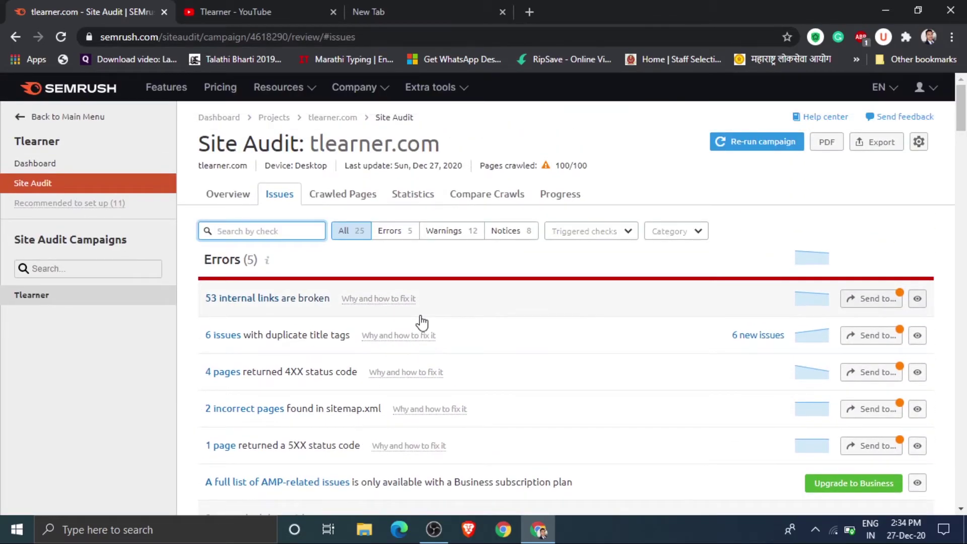
pyautogui.scroll(-2, 423, 324)
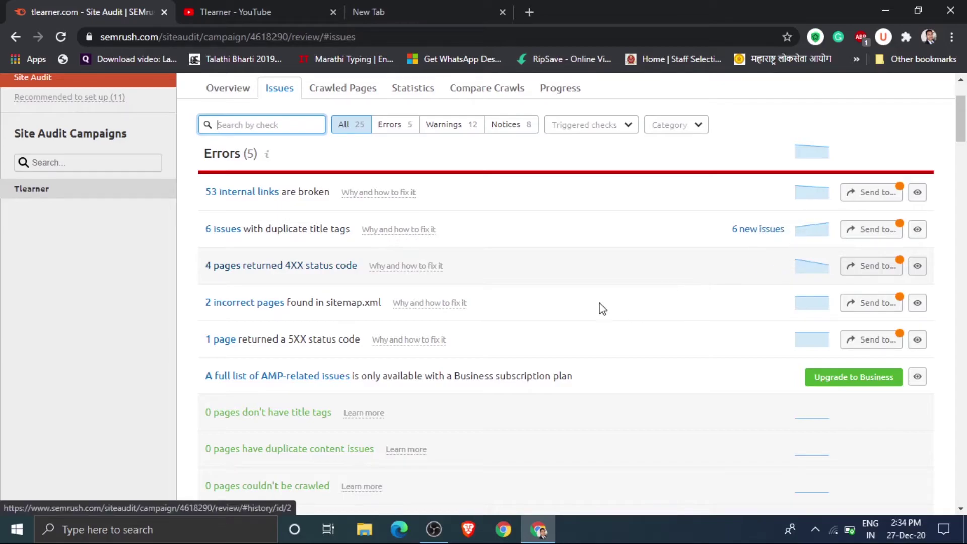
pyautogui.scroll(3, 595, 315)
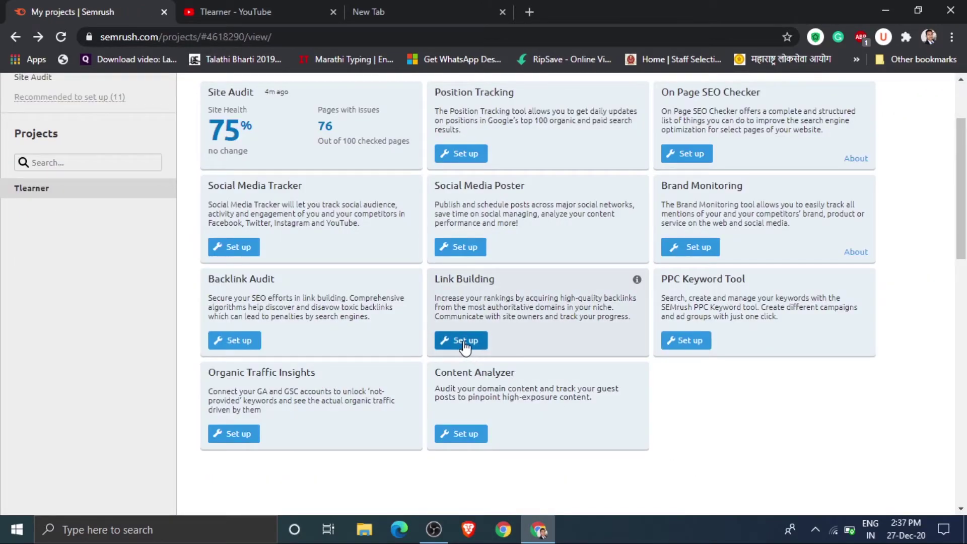
# - Set up the Tlearner link building campaign with the keyword seo, start it, and view its domain prospects overview
pyautogui.click(464, 345)
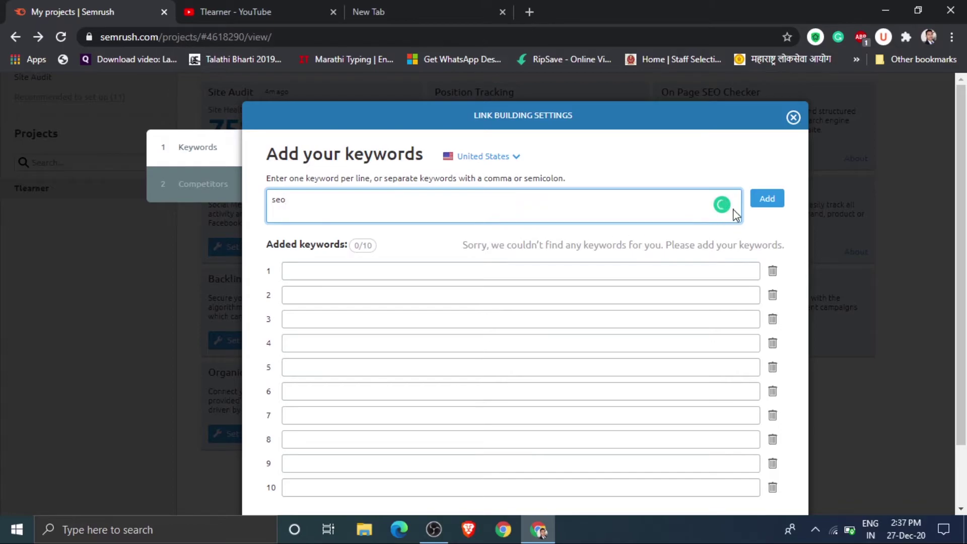
pyautogui.click(768, 203)
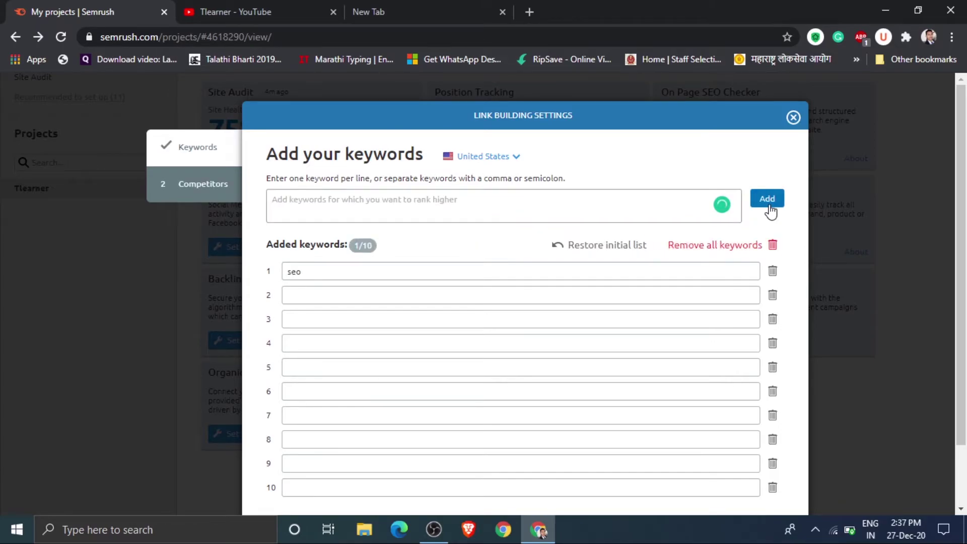
pyautogui.scroll(-2, 771, 212)
pyautogui.click(747, 463)
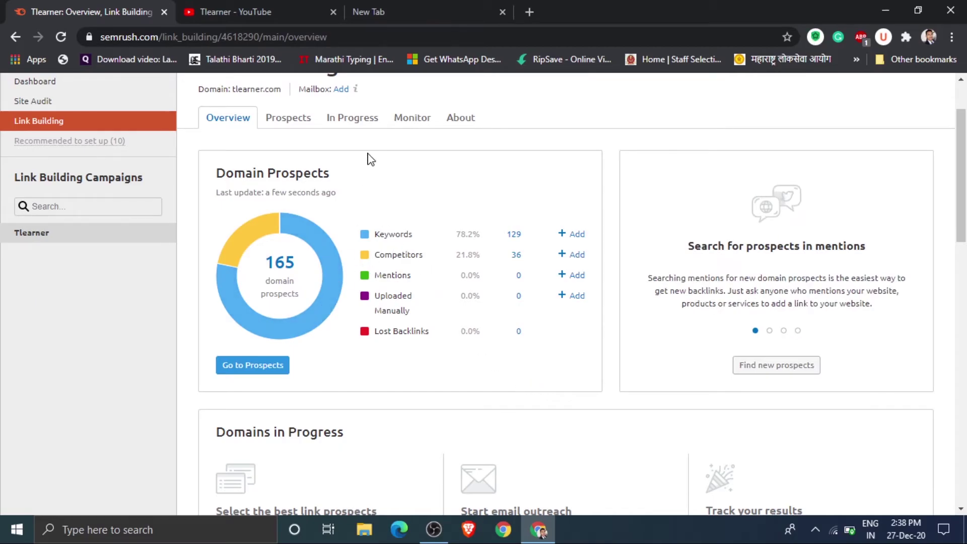
pyautogui.scroll(2, 388, 216)
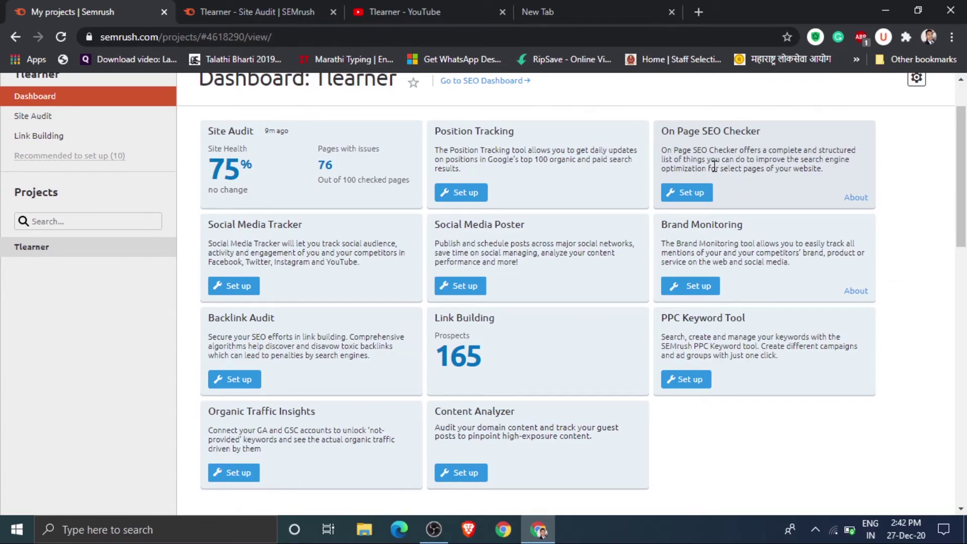
# - Try the On Page SEO Checker setup targeting India in English, including its manual import, and open the Organic Traffic Insights setup
pyautogui.click(693, 195)
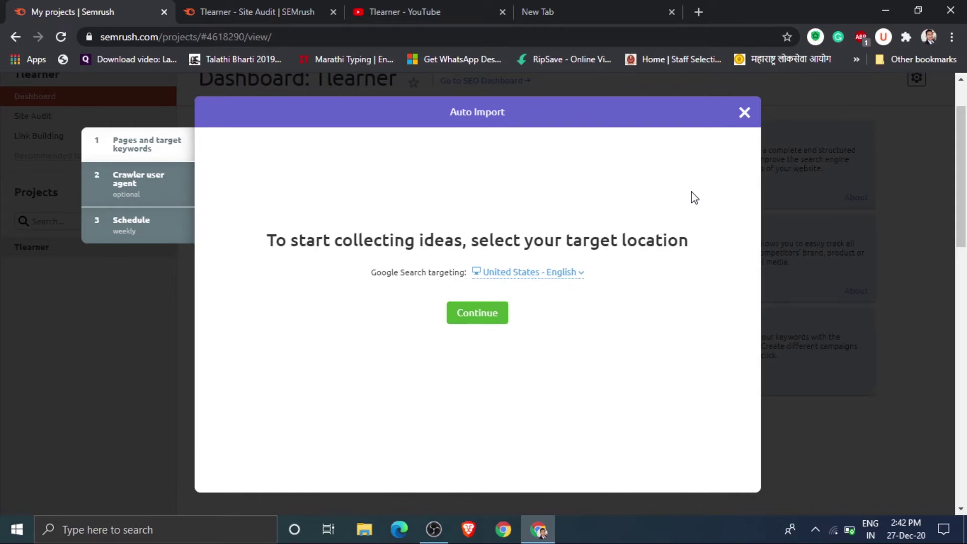
pyautogui.click(539, 276)
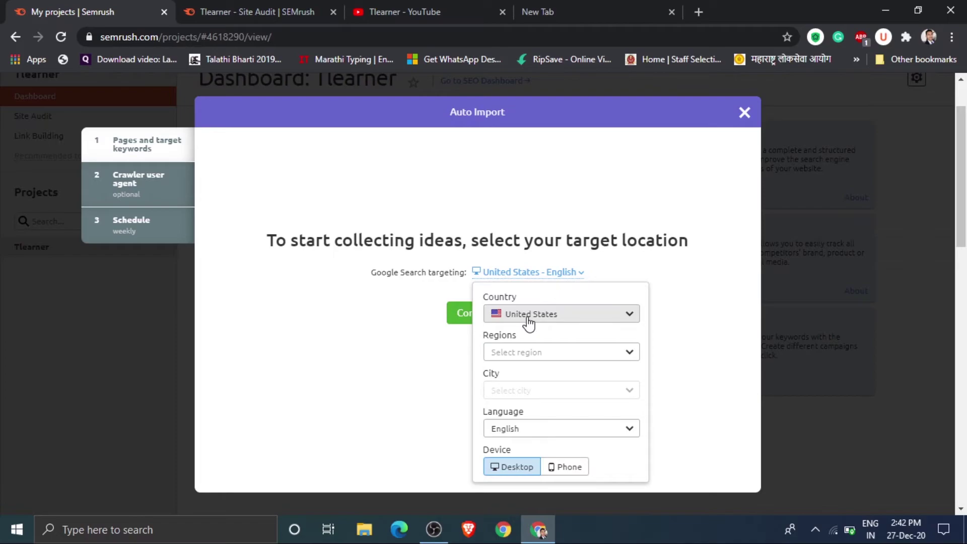
pyautogui.click(623, 322)
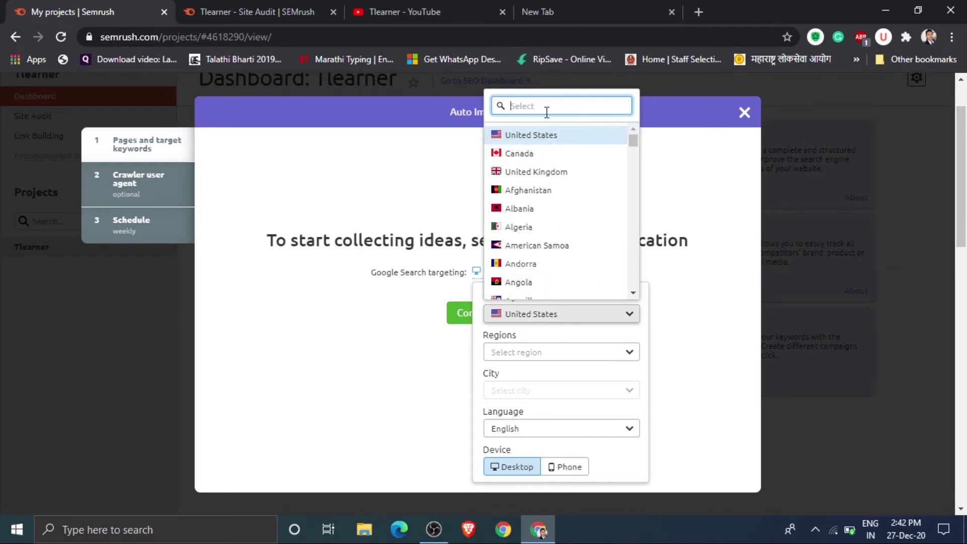
pyautogui.write('ind')
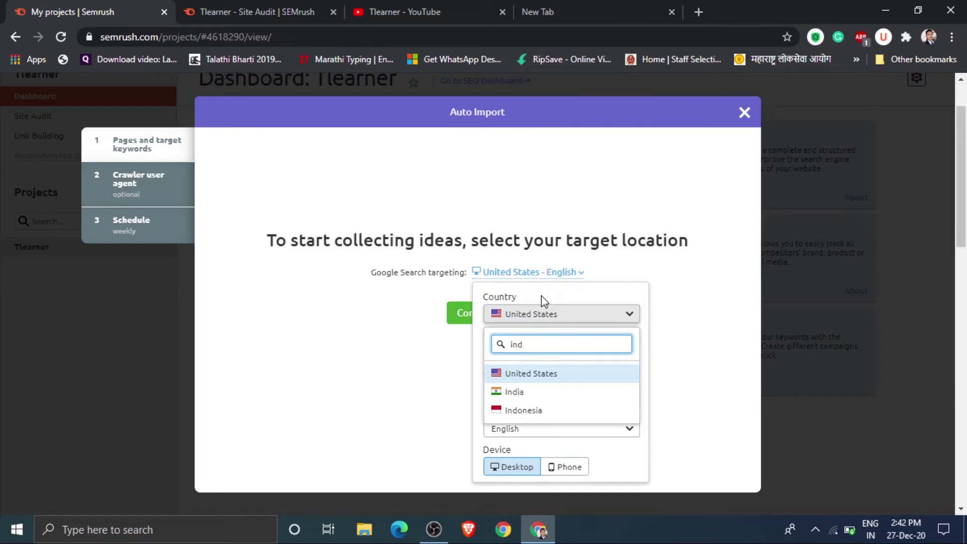
pyautogui.click(509, 392)
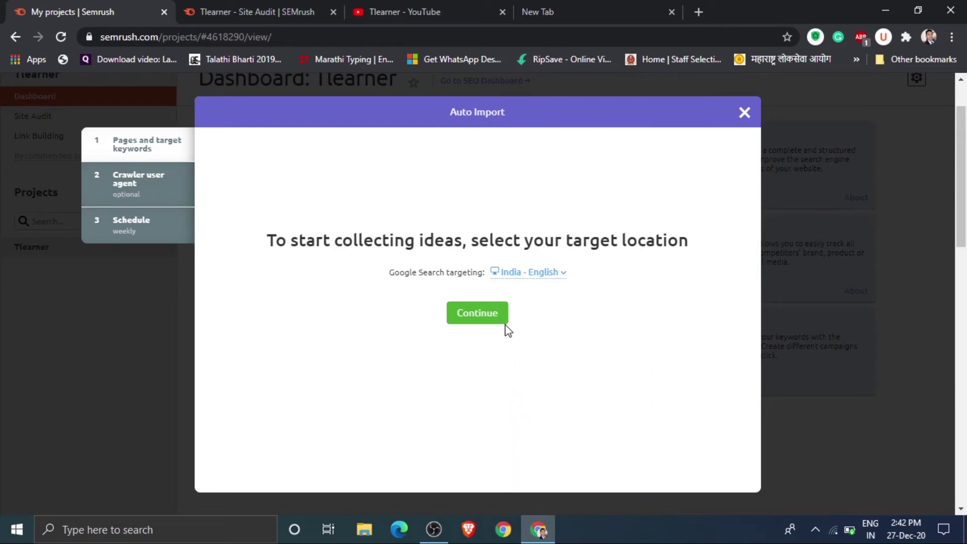
pyautogui.click(485, 316)
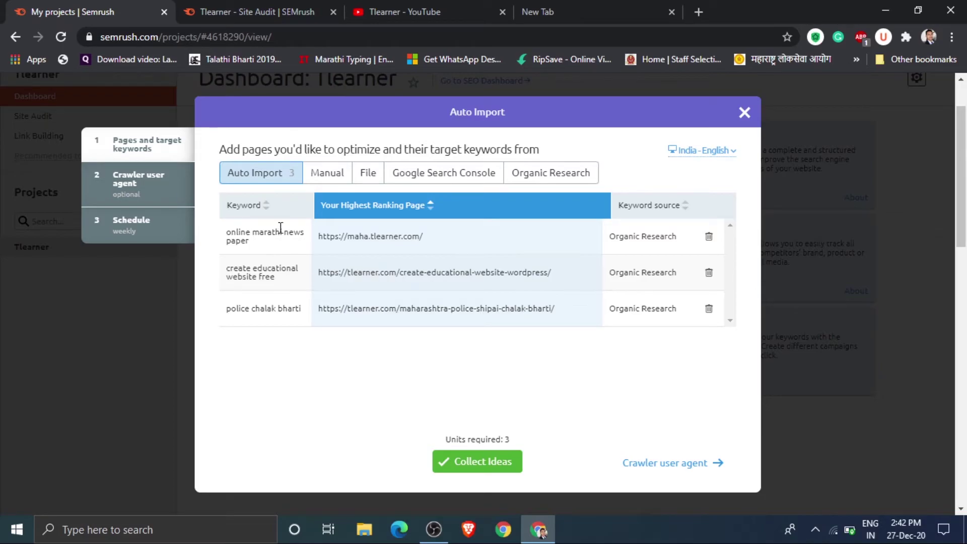
pyautogui.click(330, 176)
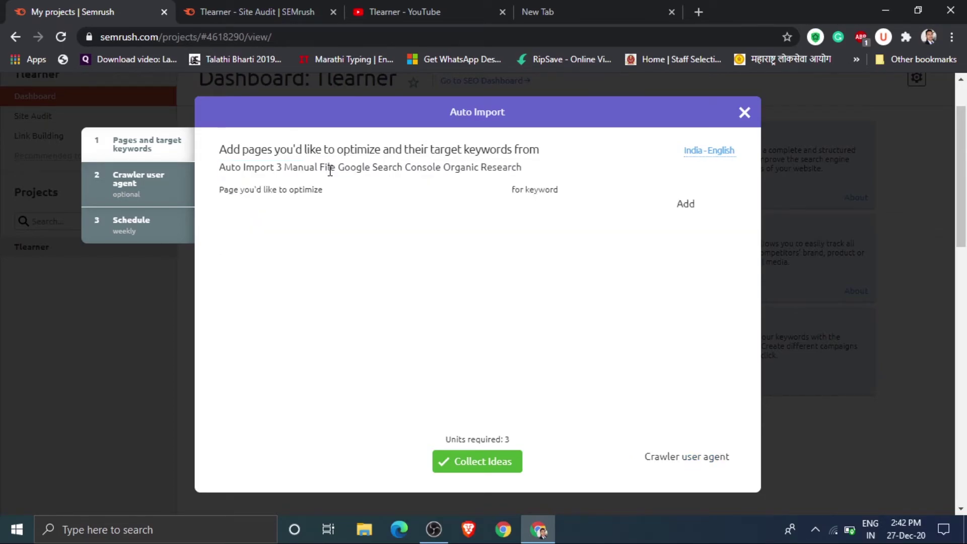
pyautogui.click(145, 194)
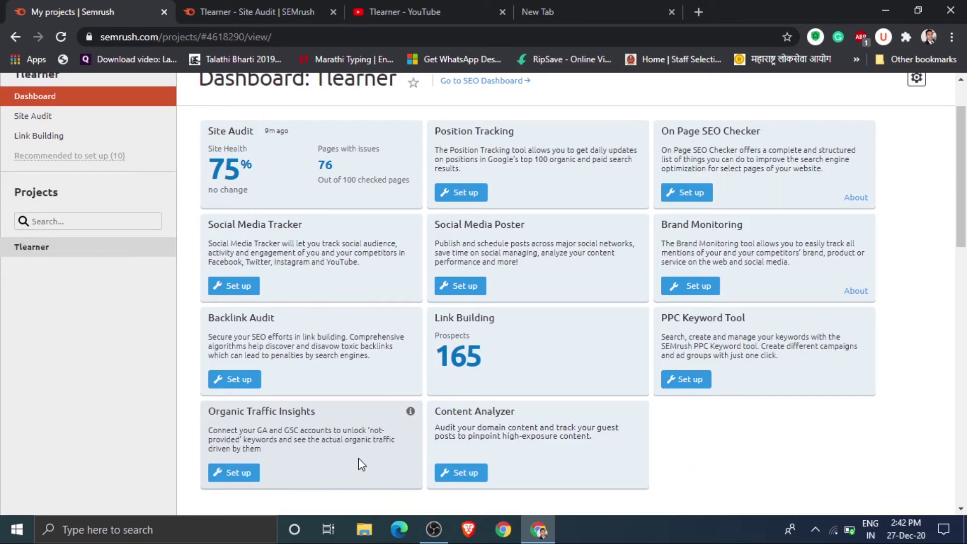
pyautogui.click(238, 474)
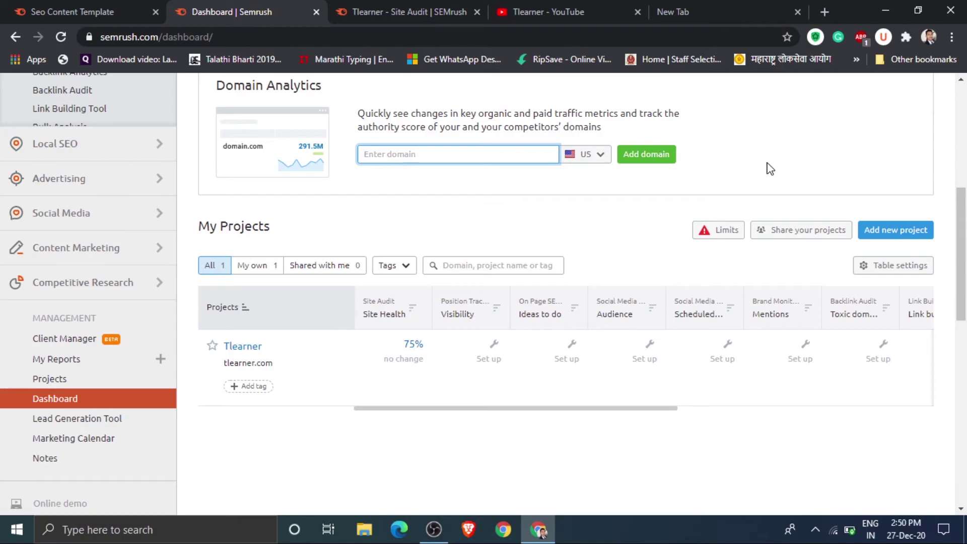
# - Open the SEO Content Template tool and enter seo as the target keyword
pyautogui.scroll(7, 104, 209)
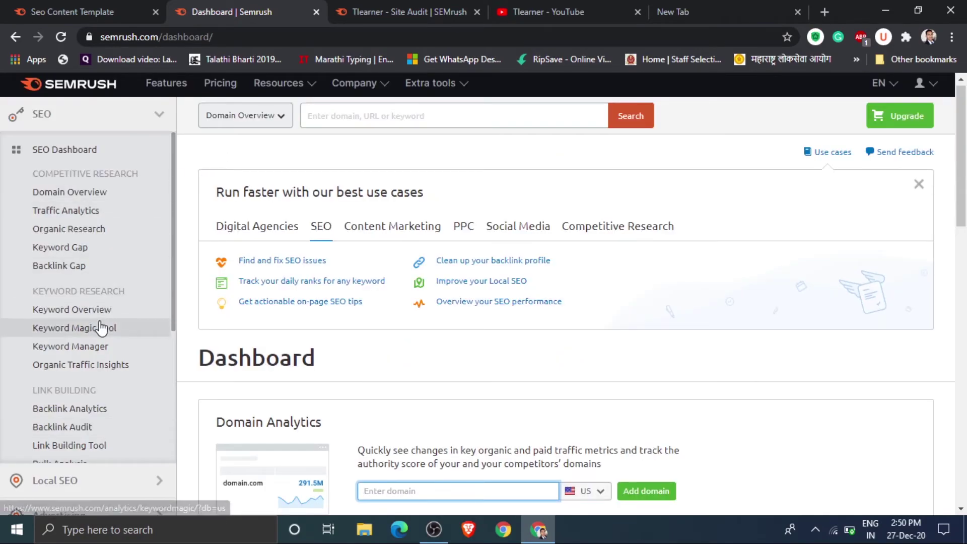
pyautogui.scroll(-4, 101, 327)
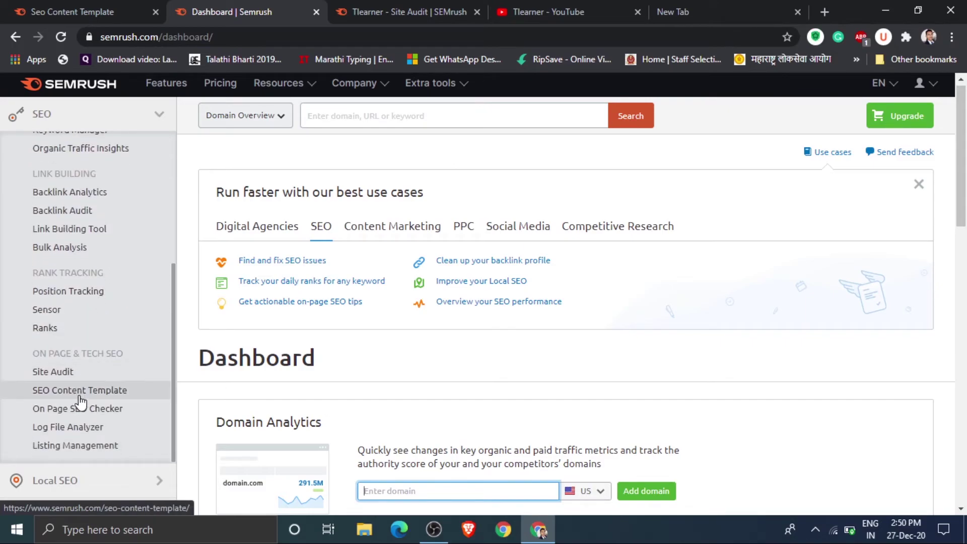
pyautogui.click(79, 397)
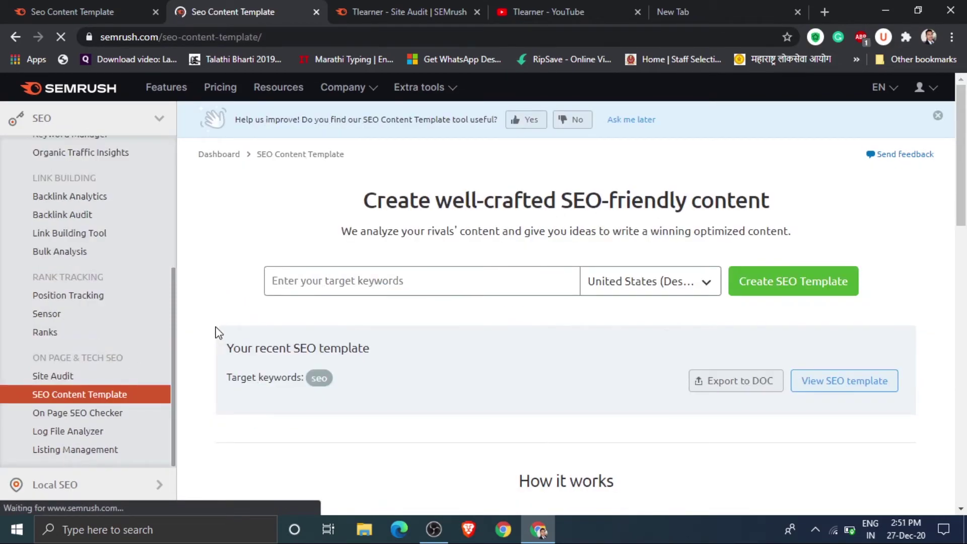
pyautogui.click(332, 283)
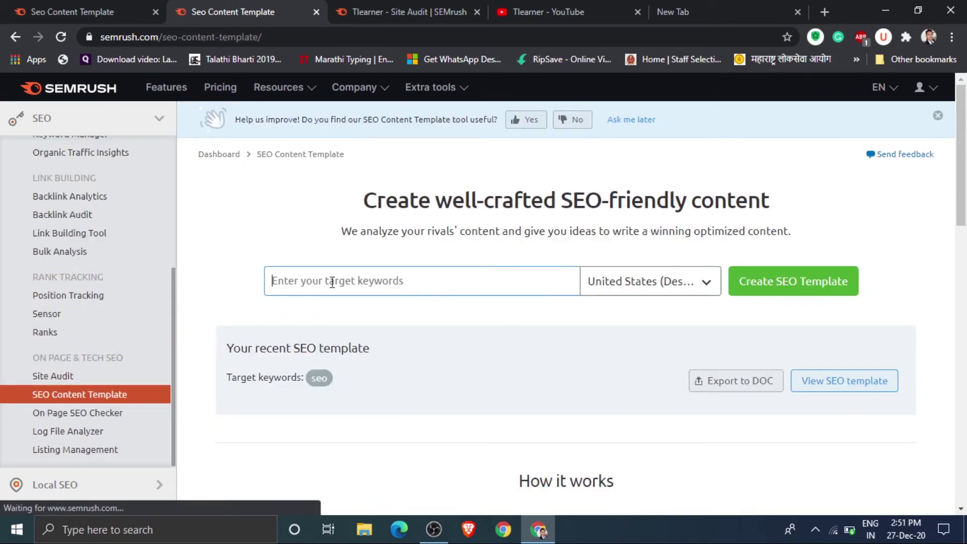
pyautogui.write('seo')
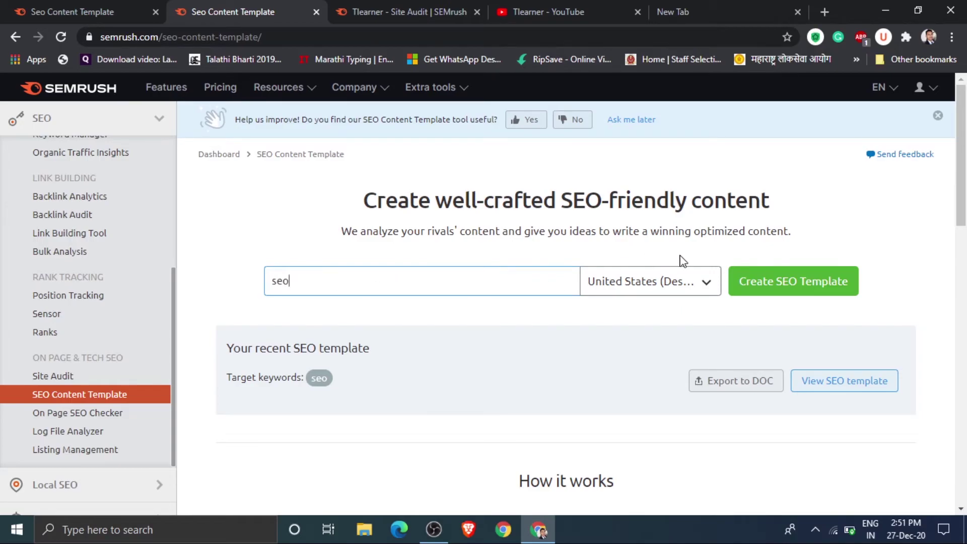
# - Set the content template's target country to India on desktop and create the SEO template
pyautogui.click(701, 290)
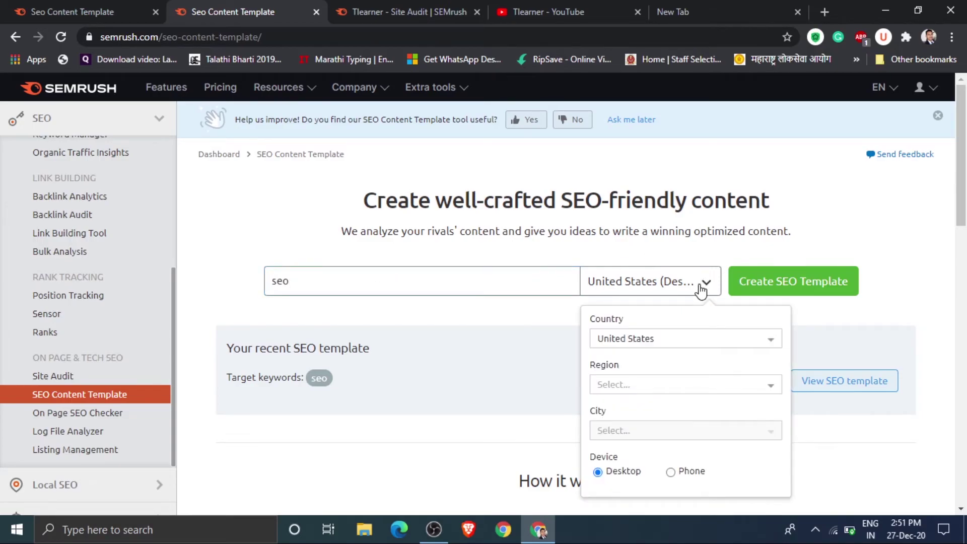
pyautogui.click(652, 341)
pyautogui.scroll(-12, 645, 418)
pyautogui.scroll(-15, 648, 418)
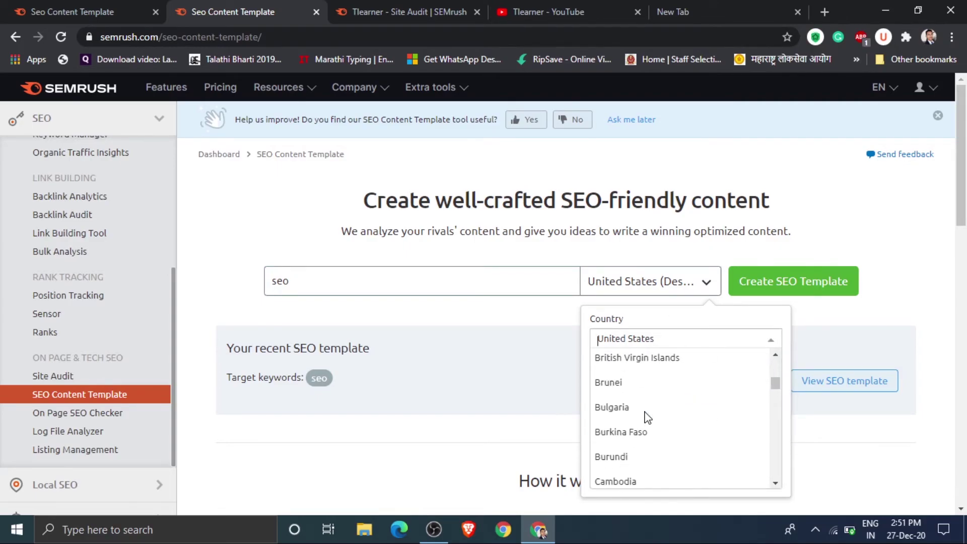
pyautogui.click(628, 385)
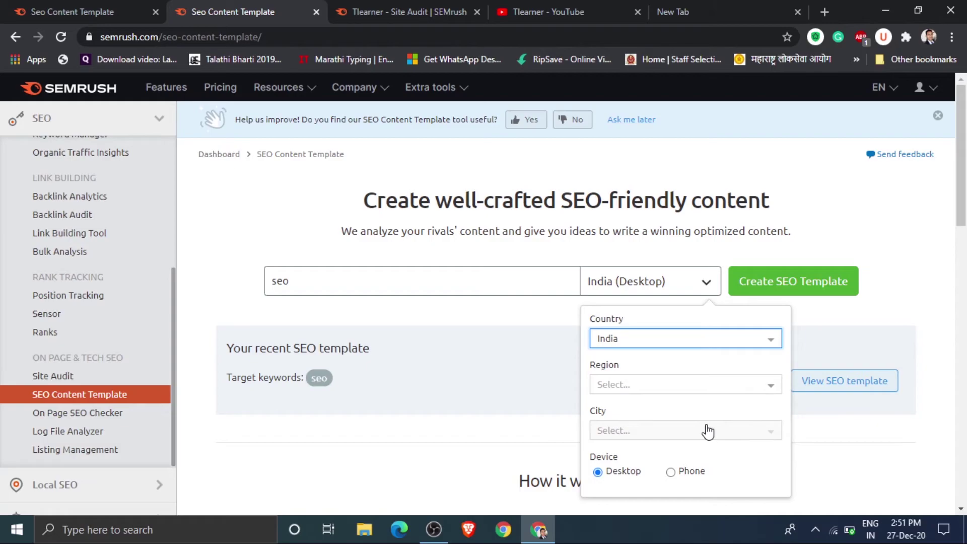
pyautogui.click(801, 291)
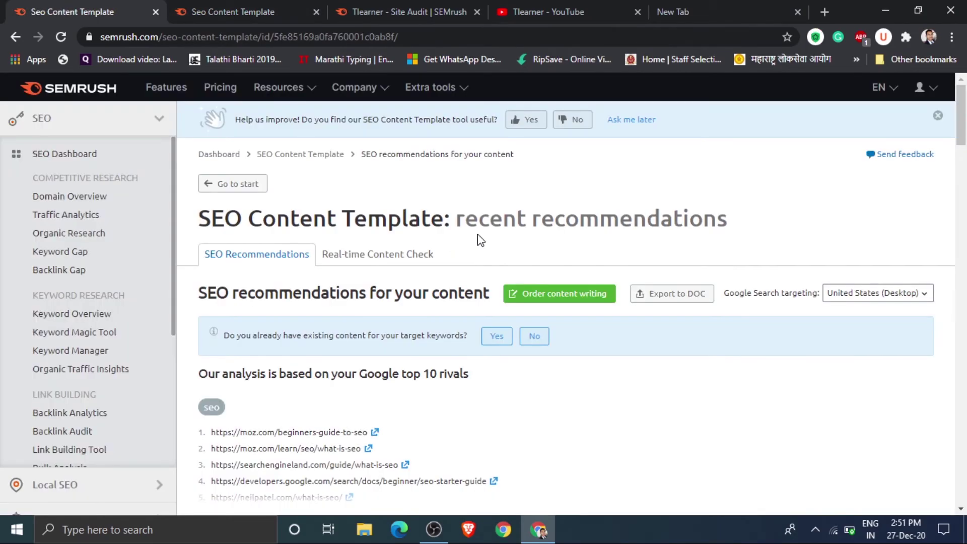
# - Review the SEO recommendations for seo, including rivals, related words, backlinks, readability, text length and competitors' keyword usage
pyautogui.scroll(-2, 626, 409)
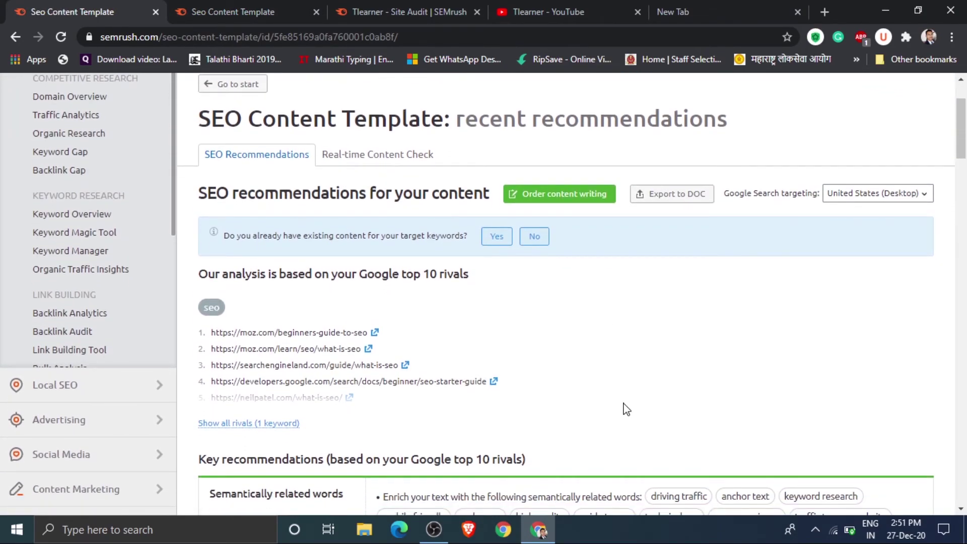
pyautogui.scroll(-1, 626, 409)
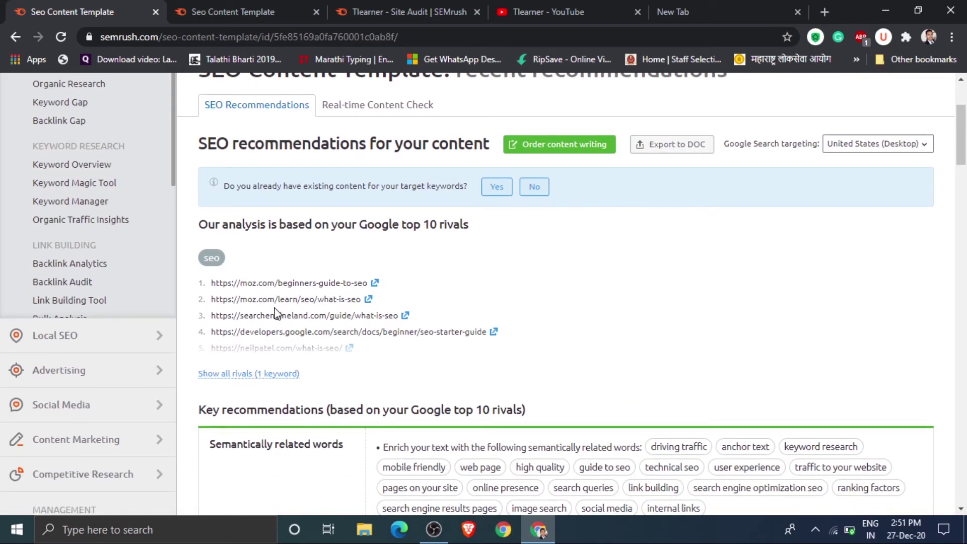
pyautogui.scroll(-1, 256, 326)
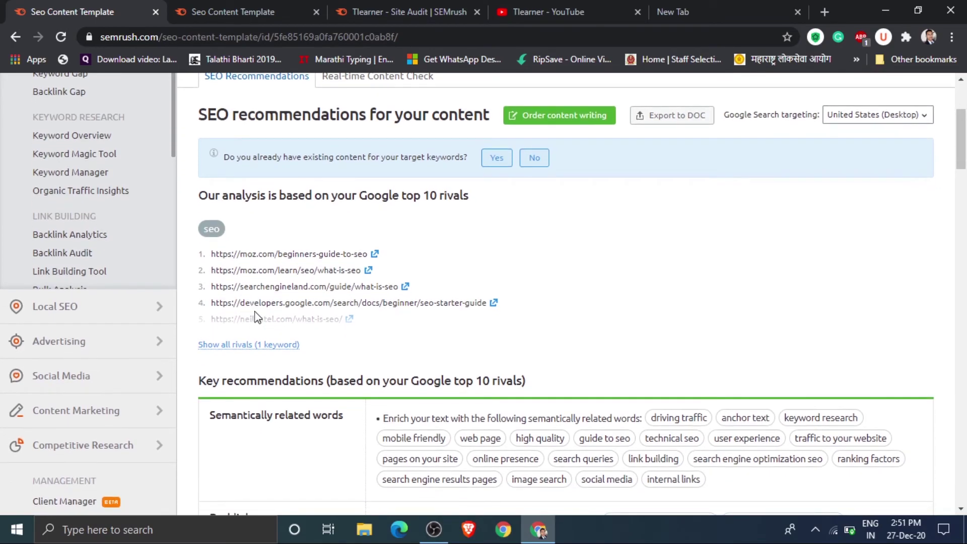
pyautogui.scroll(-3, 267, 298)
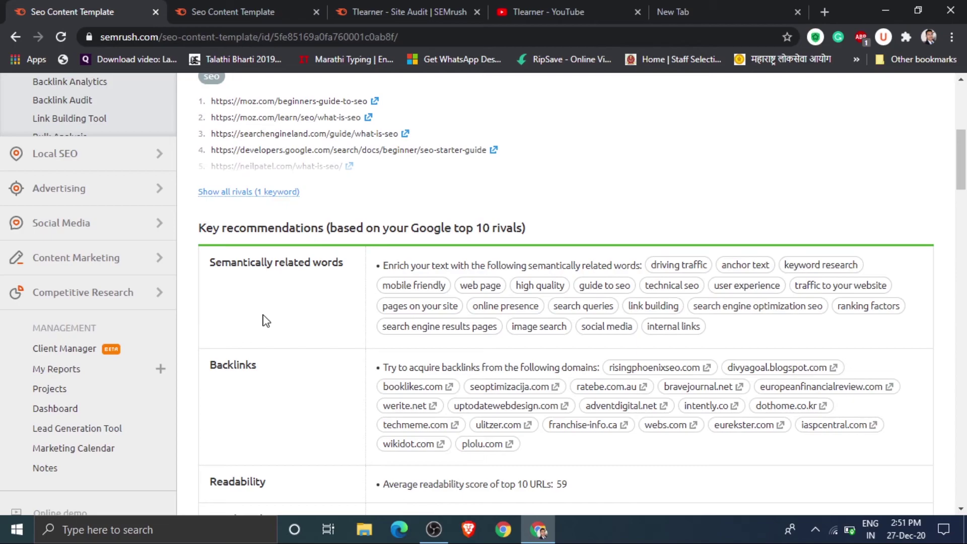
pyautogui.scroll(-1, 263, 321)
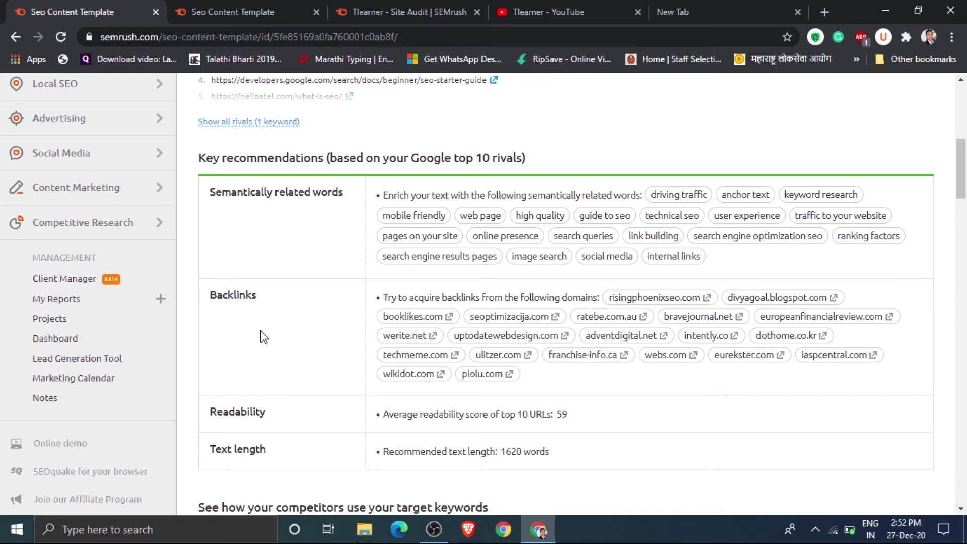
pyautogui.scroll(-1, 263, 337)
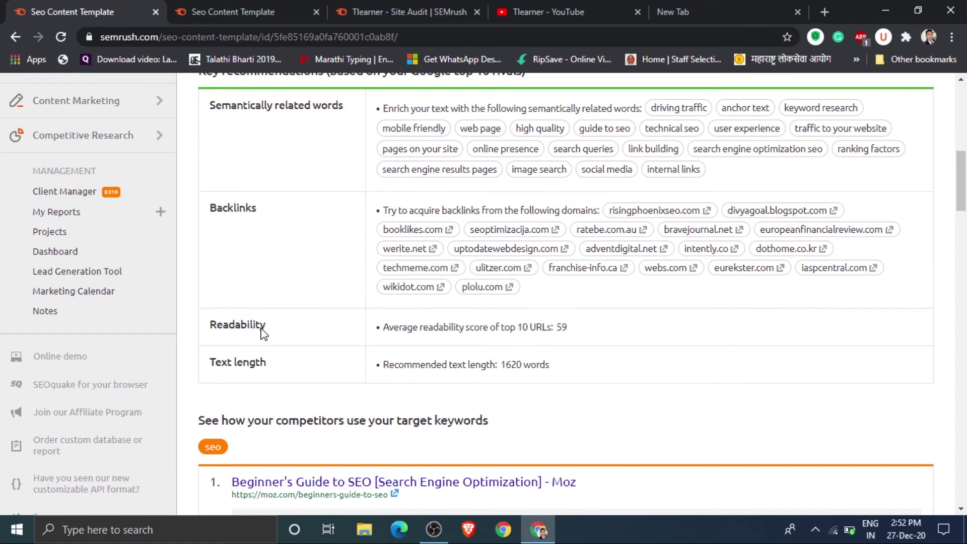
pyautogui.scroll(-1, 311, 349)
pyautogui.scroll(-6, 312, 349)
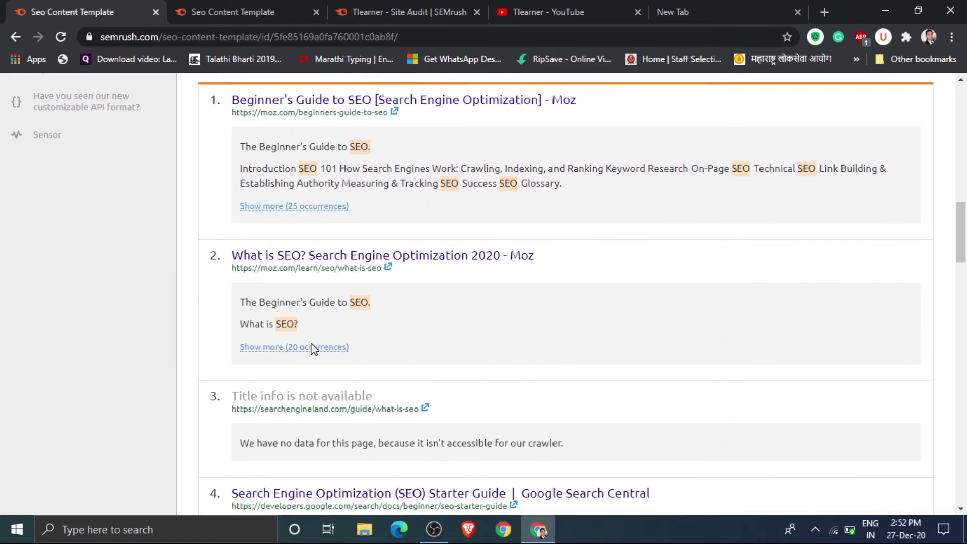
pyautogui.scroll(-8, 525, 245)
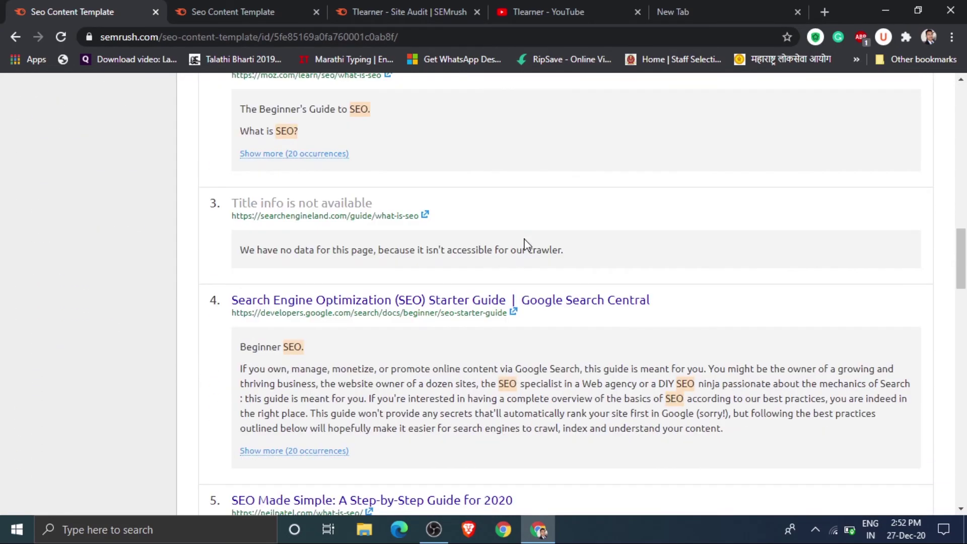
pyautogui.scroll(-8, 525, 244)
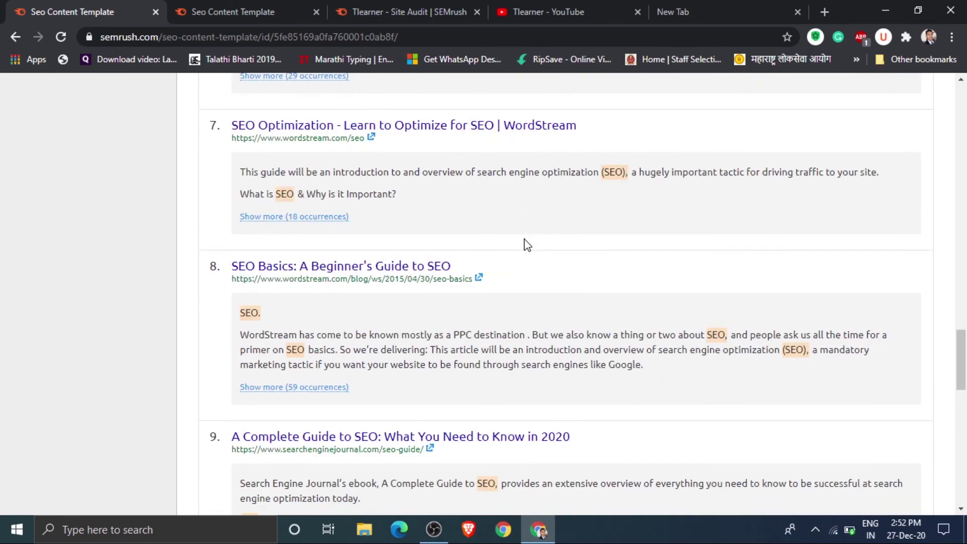
pyautogui.scroll(1, 525, 245)
pyautogui.scroll(20, 525, 245)
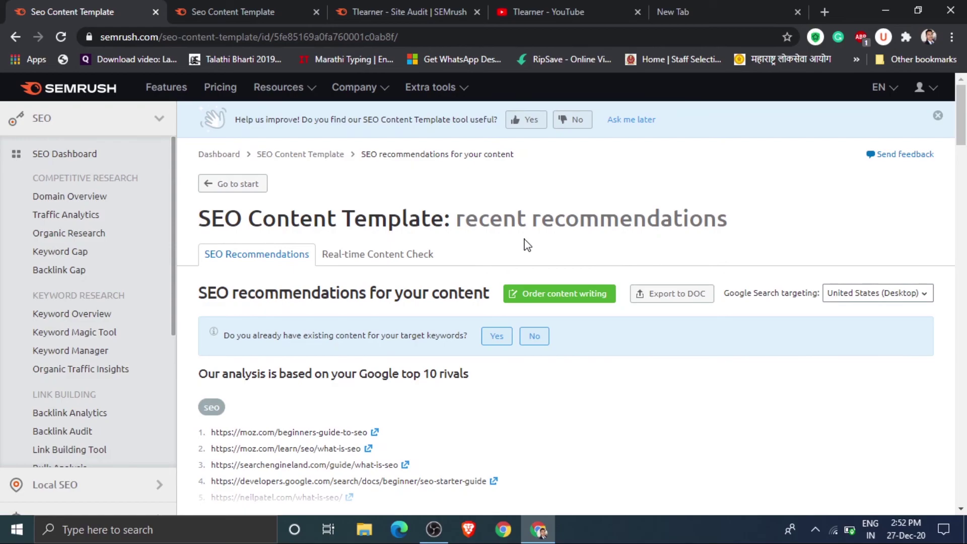
# - Open the Real-time Content Check of the SEO template and look over its Quick Checker editor and scoring
pyautogui.click(409, 254)
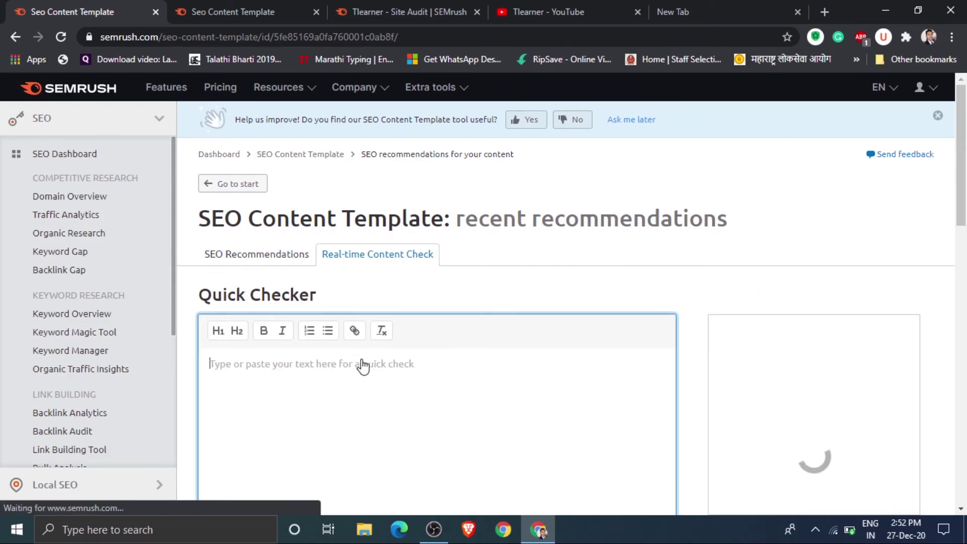
pyautogui.scroll(-1, 367, 369)
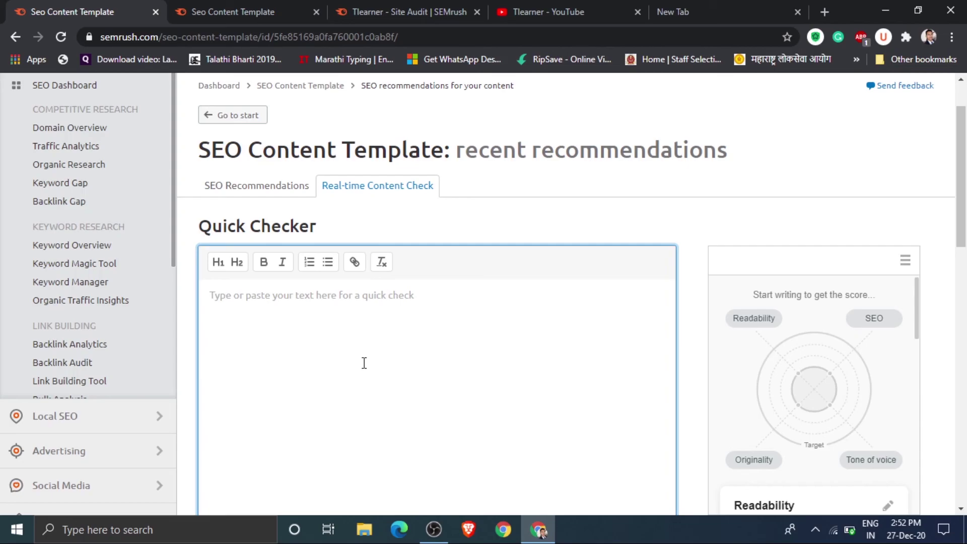
pyautogui.scroll(-3, 365, 363)
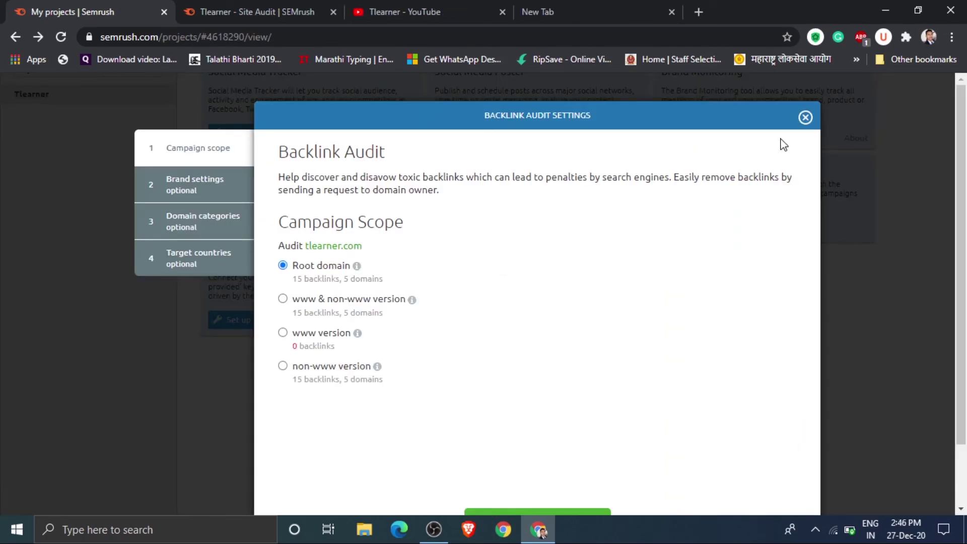
# - Close the Backlink Audit settings without starting the audit and return to the overview of the Tlearner dashboard
pyautogui.click(806, 117)
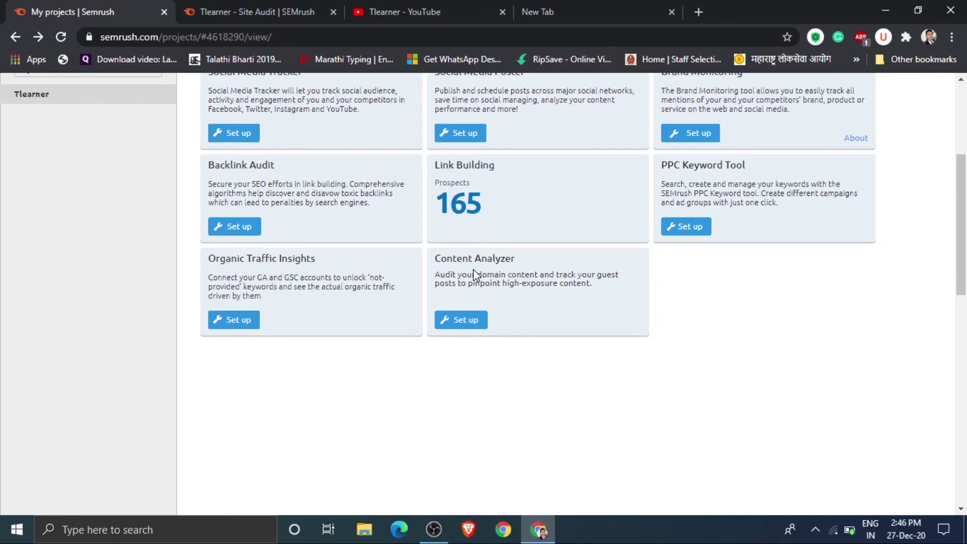
pyautogui.scroll(5, 473, 275)
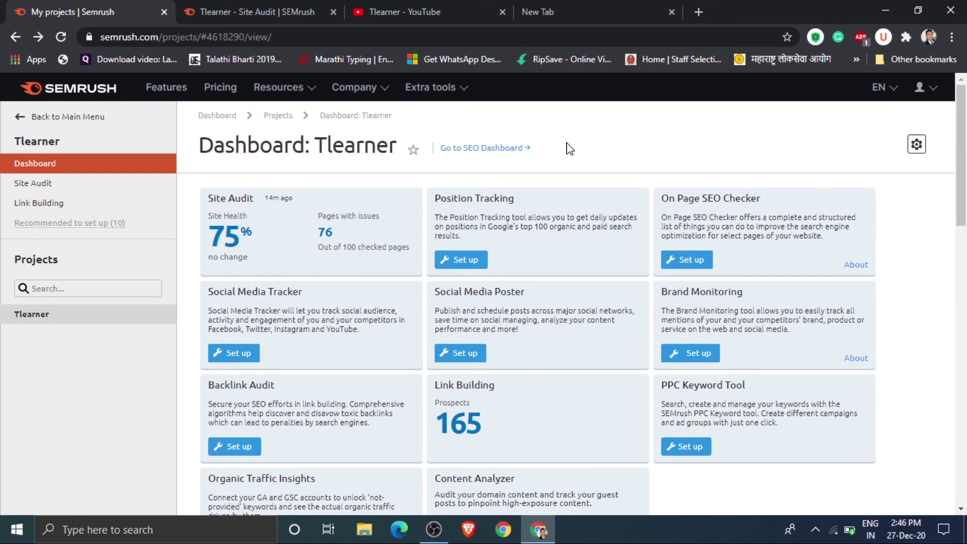